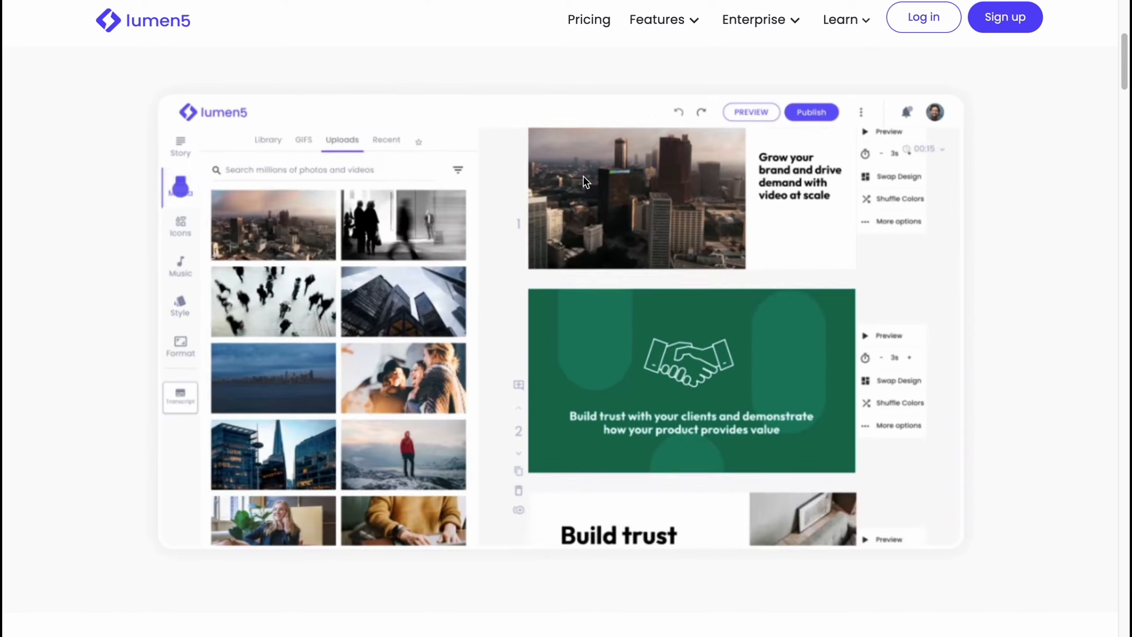
- Look through the Lumen5 home page from the headline to the customer logos and the slide deck section
scroll(584, 181, up, 8)
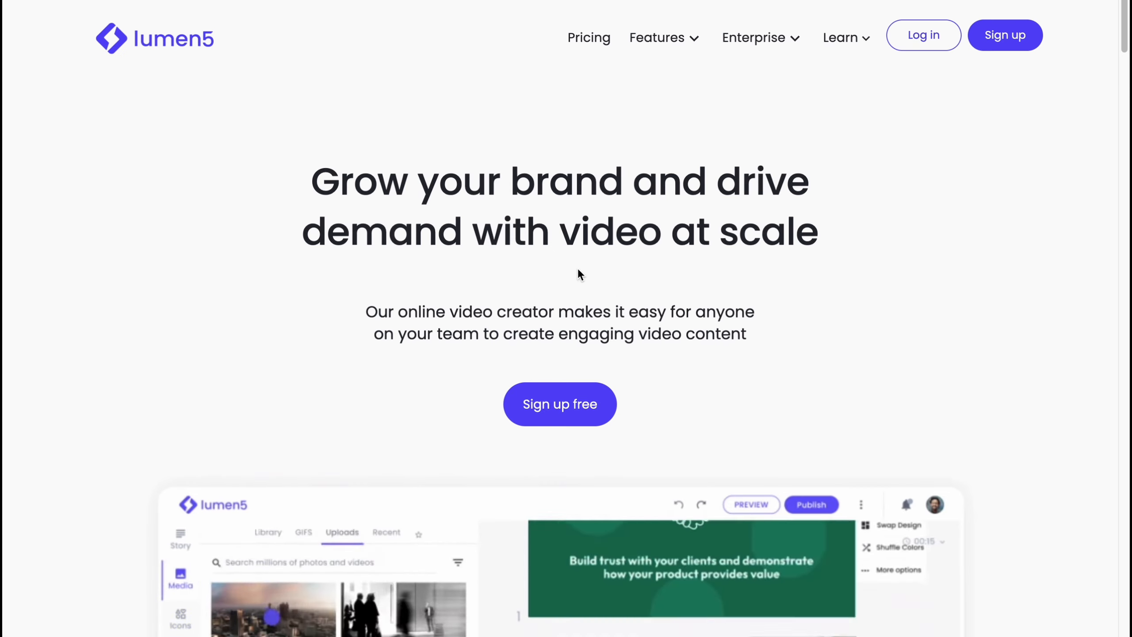
scroll(577, 272, down, 5)
scroll(578, 276, down, 12)
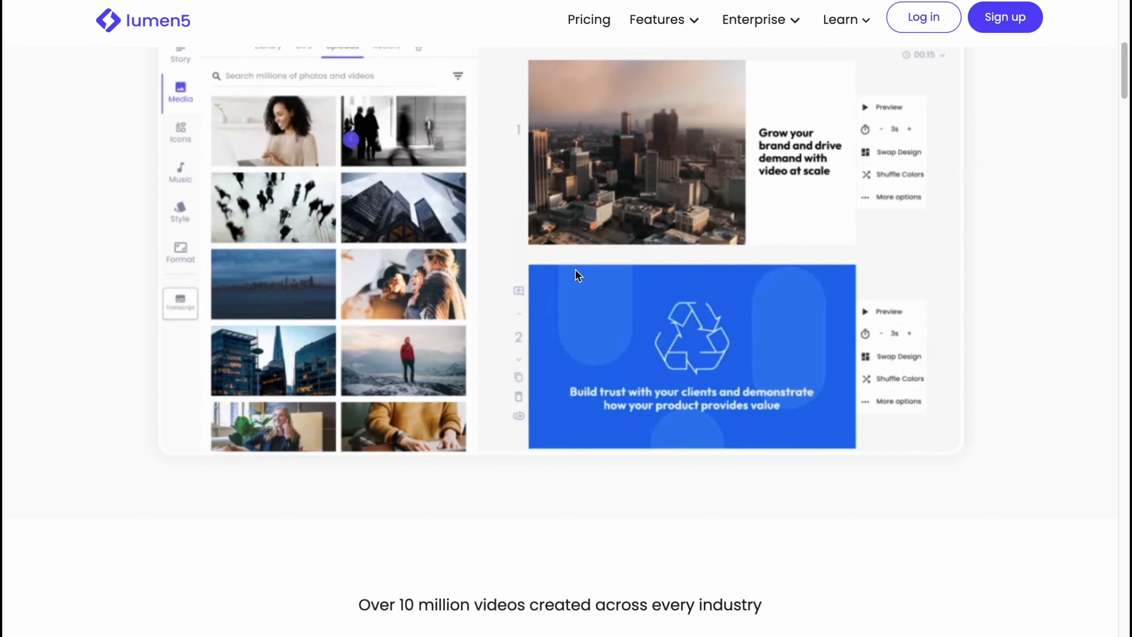
scroll(576, 272, down, 4)
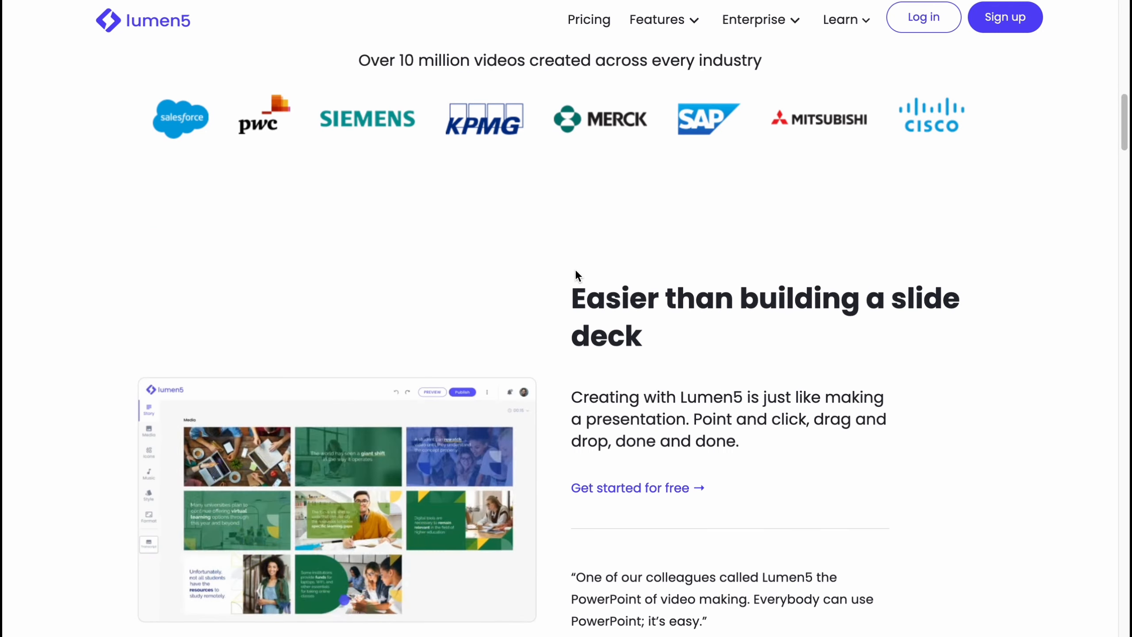
scroll(575, 270, up, 16)
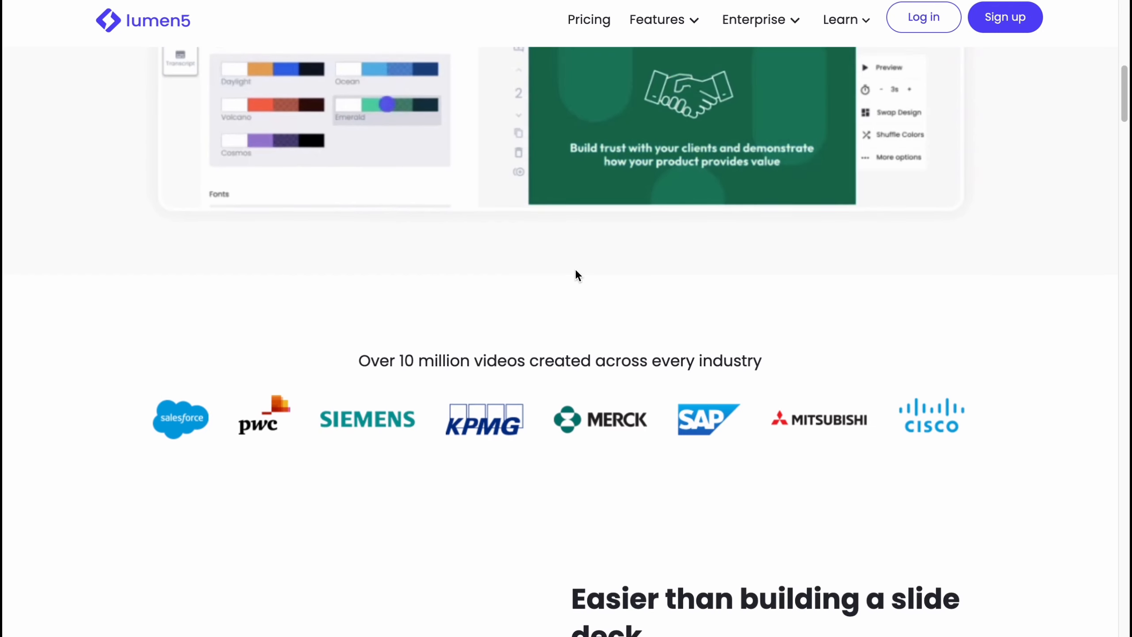
scroll(575, 269, up, 5)
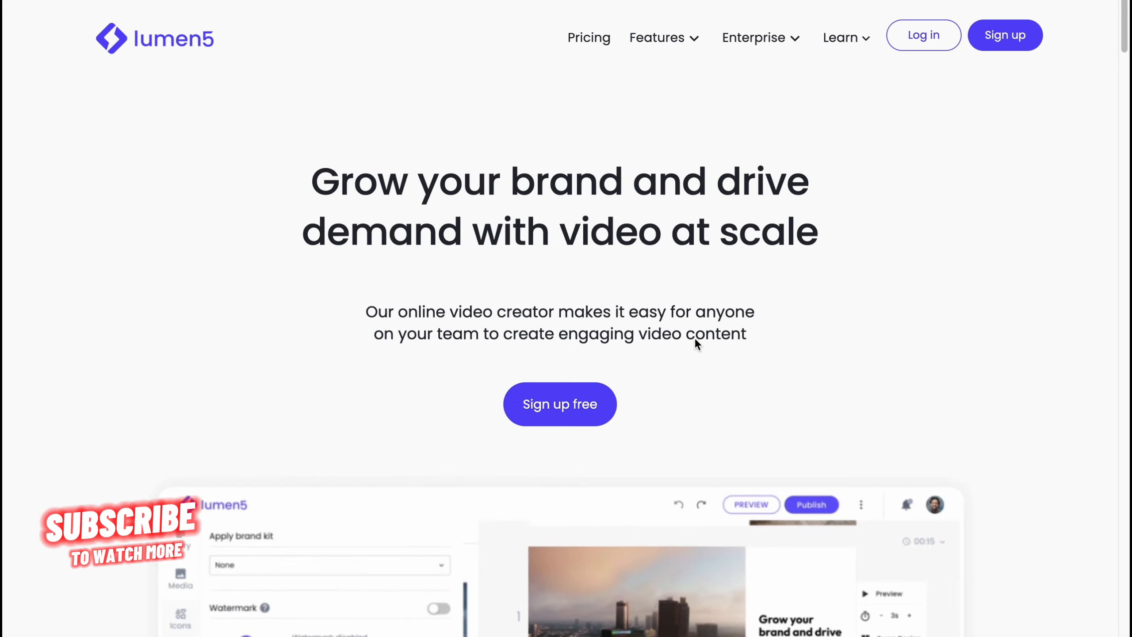
- Log in to the Lumen5 account with the prefilled work email and password
click(931, 39)
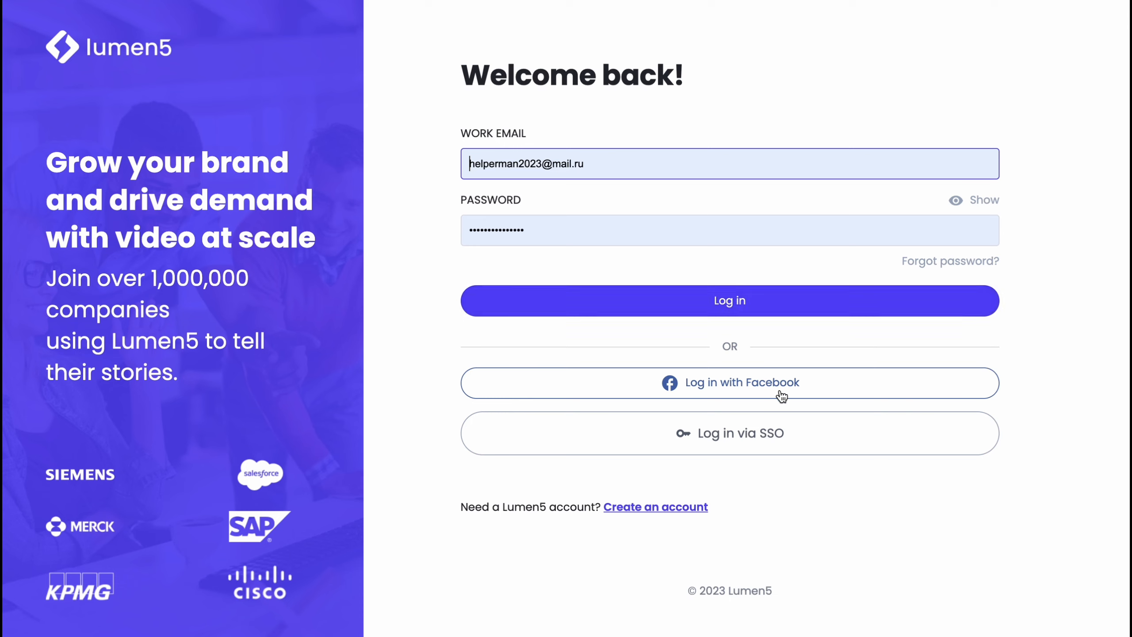
click(721, 306)
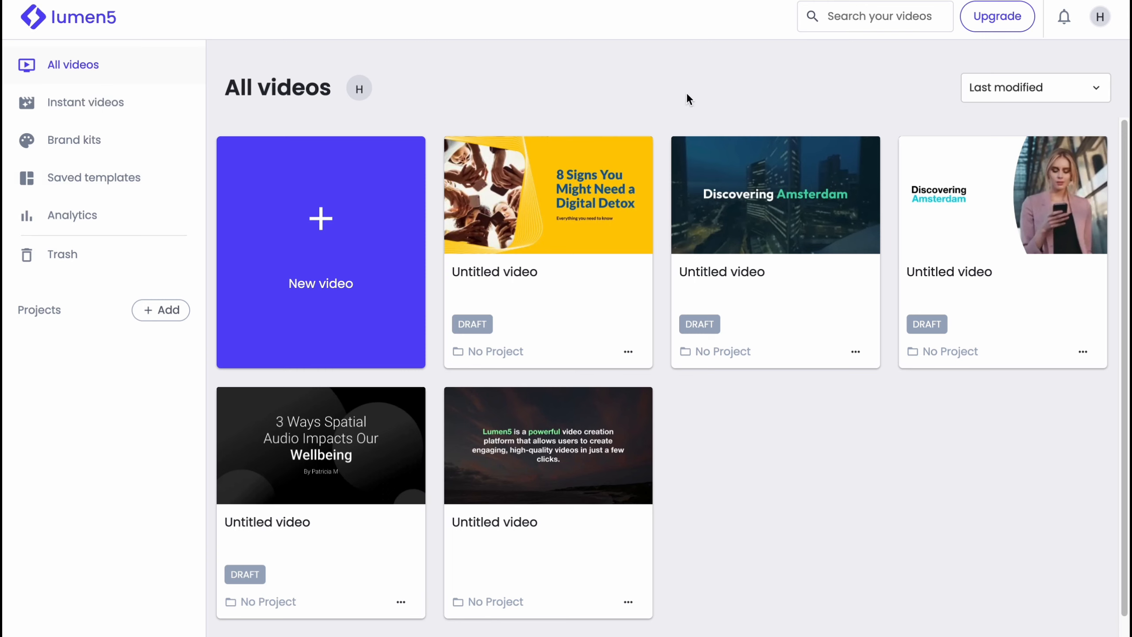
- Look over the existing videos and the account menu's options, closing the menu again
mouse_move(563, 197)
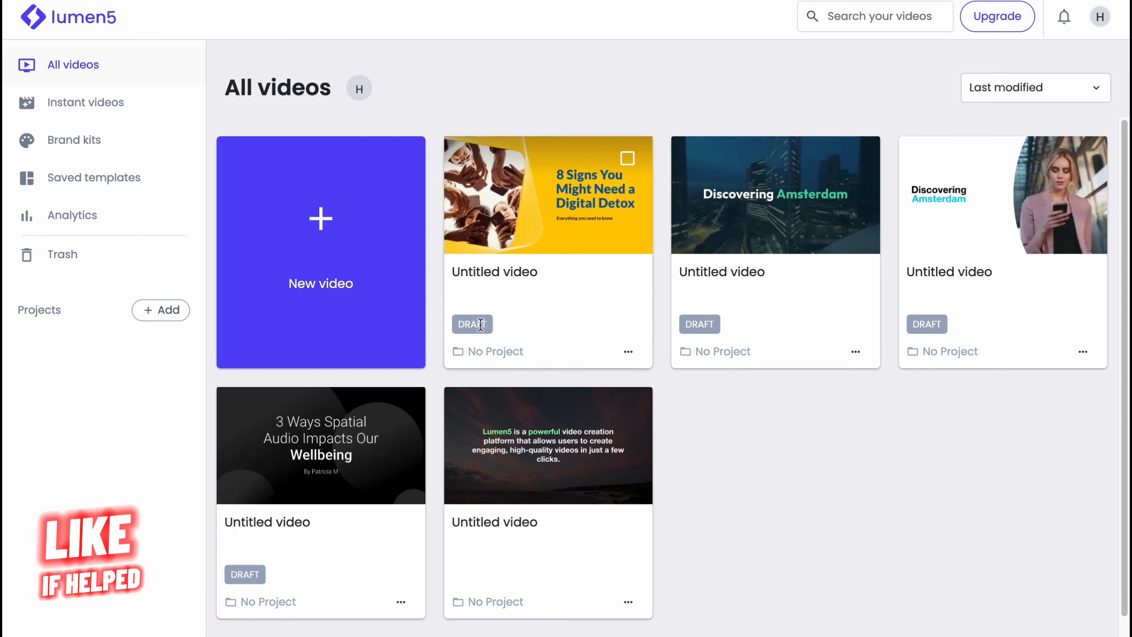
mouse_move(502, 315)
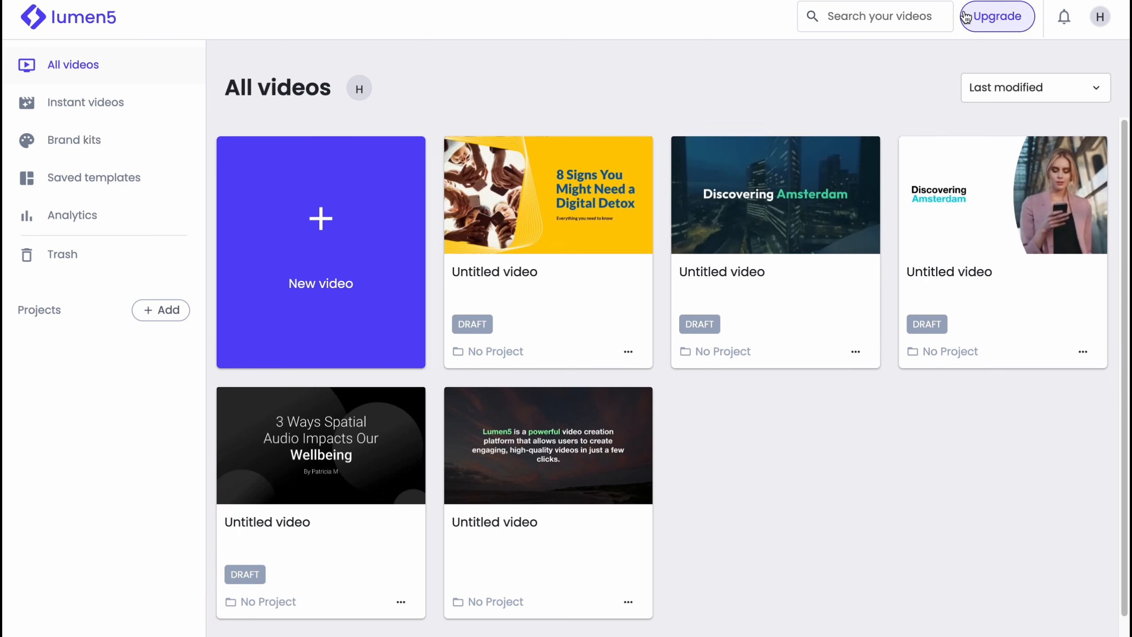
click(1097, 19)
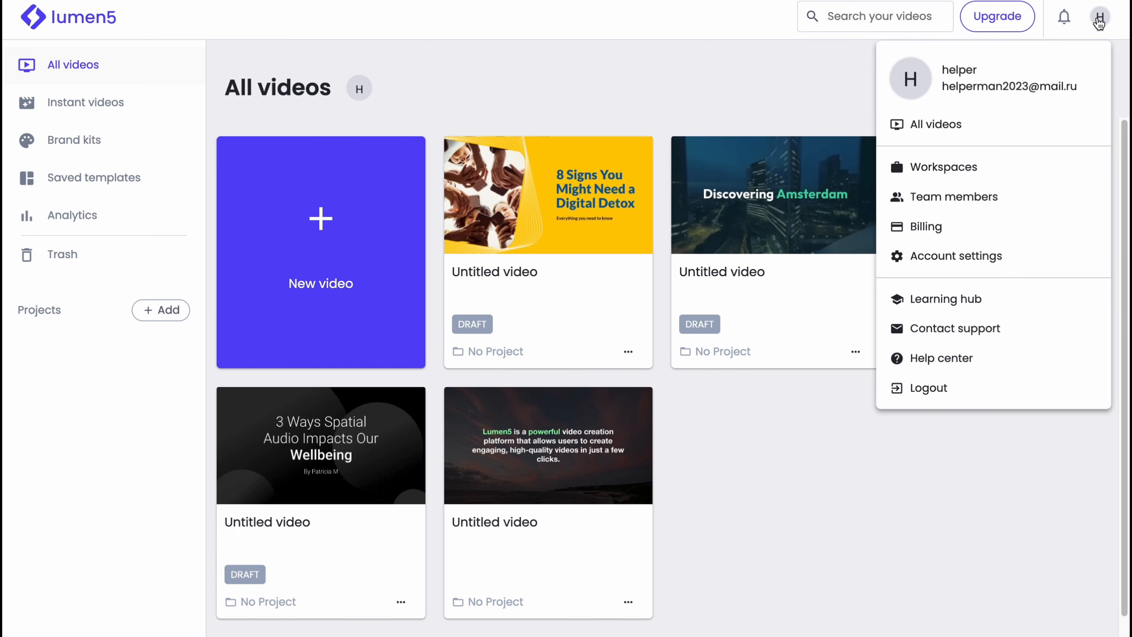
click(1031, 30)
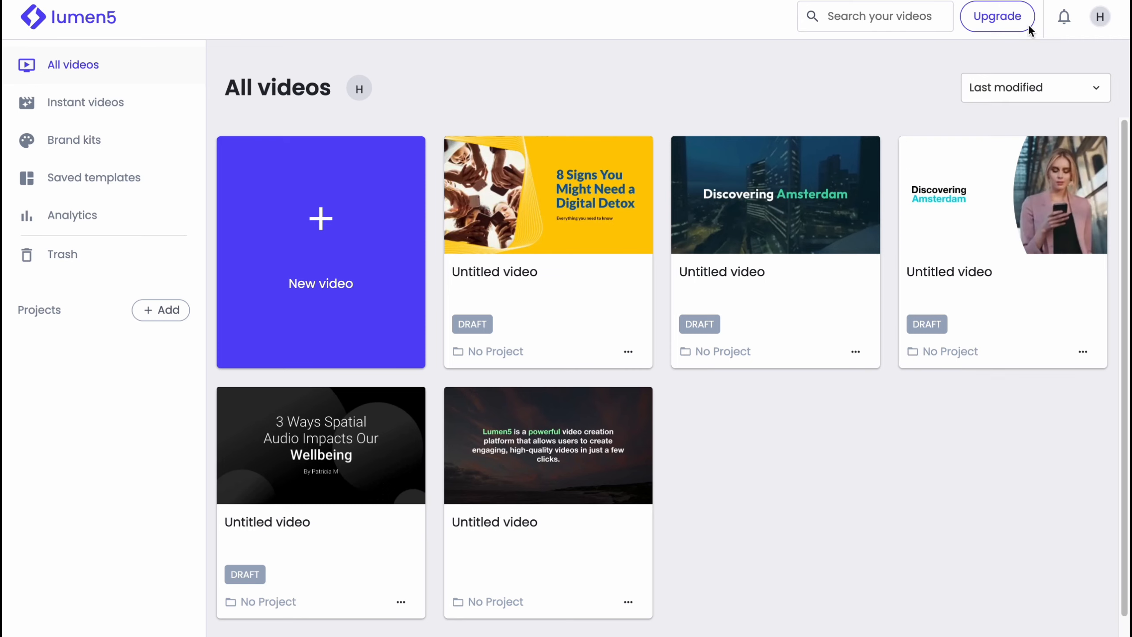
- Look through the Instant videos, Brand kits, Saved templates and Analytics sections, returning to All videos
click(97, 109)
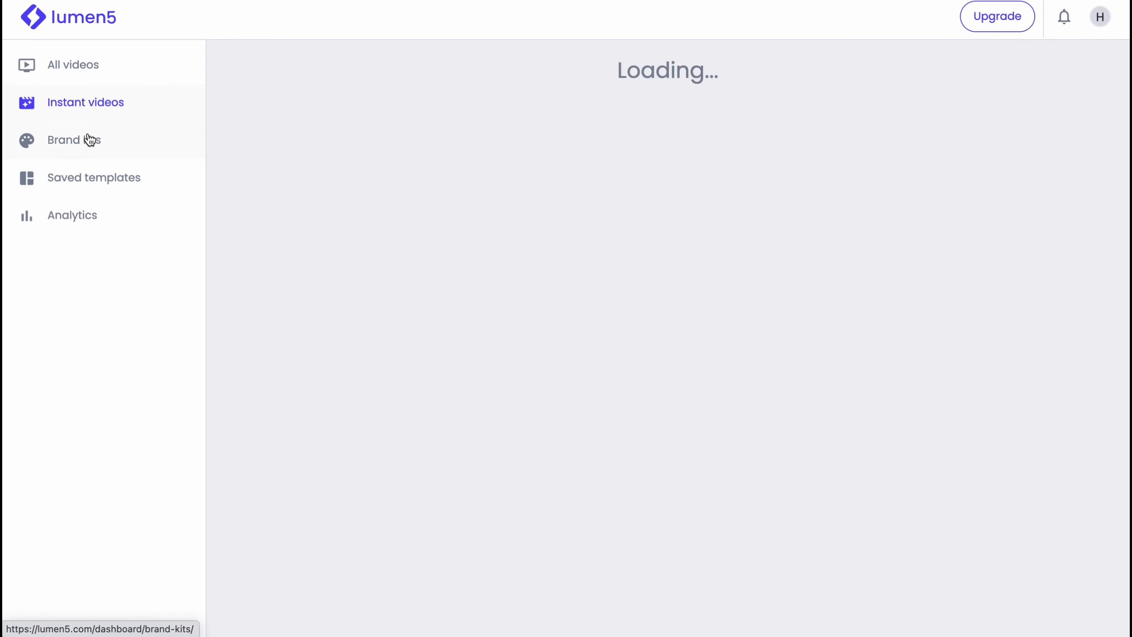
click(84, 147)
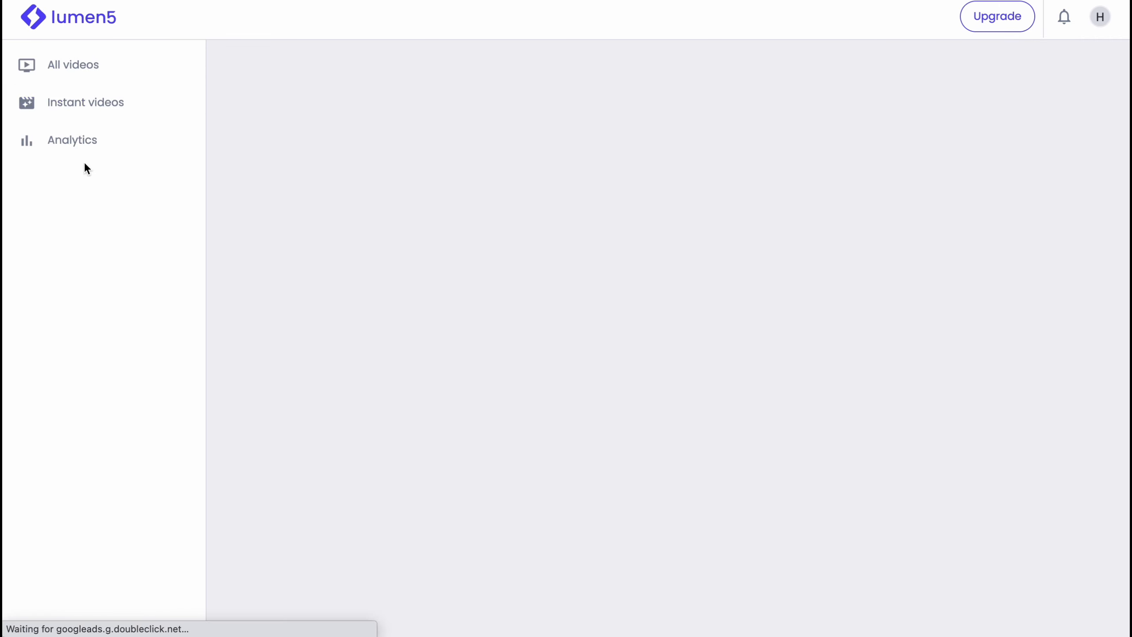
click(90, 183)
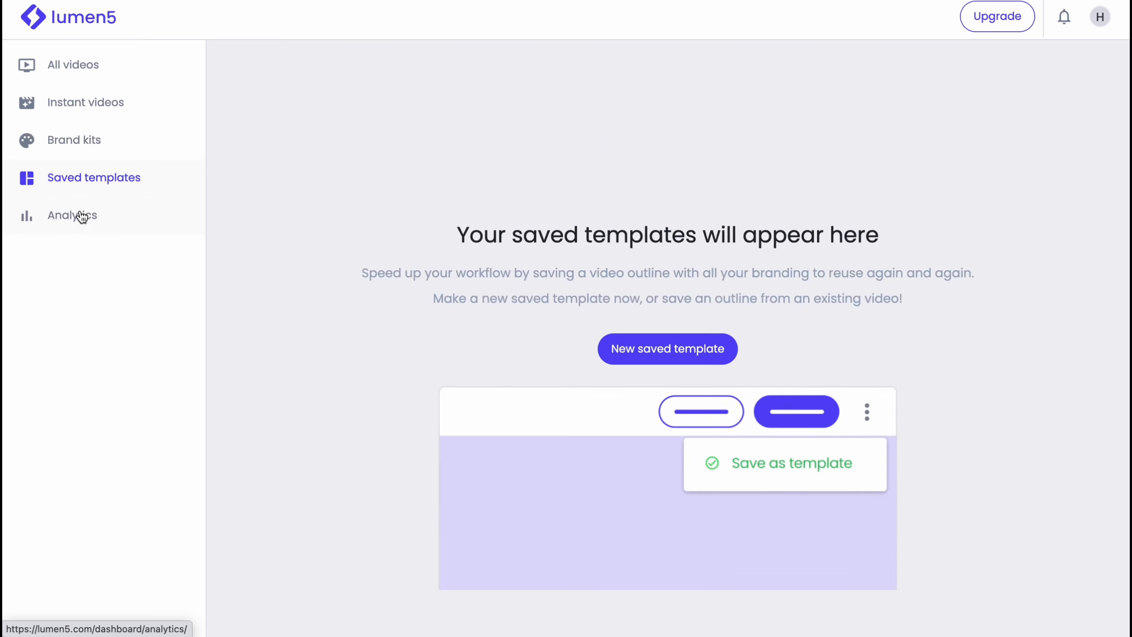
click(72, 218)
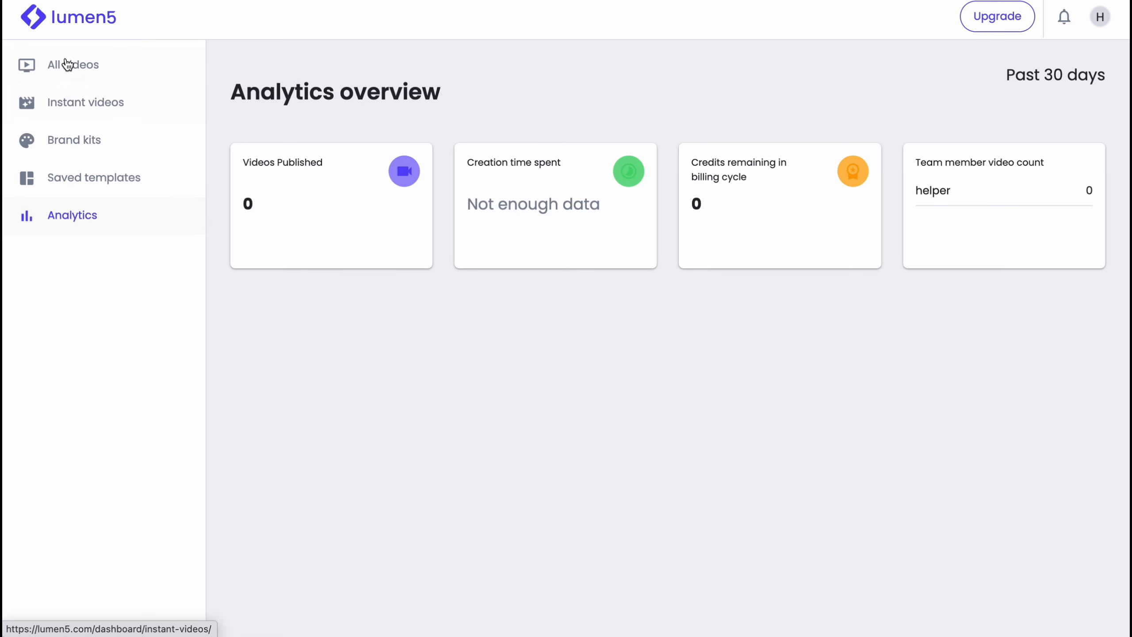
click(74, 65)
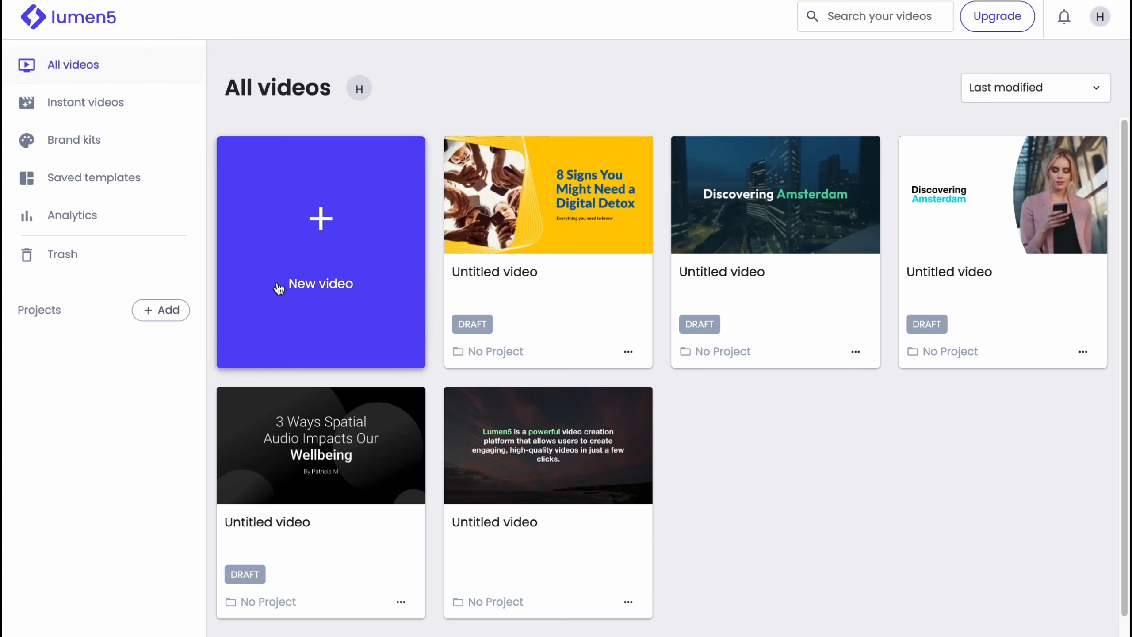
- Start a new video and browse the templates down to the Rounded category, expanding the Rectangular and Rounded lists
click(328, 231)
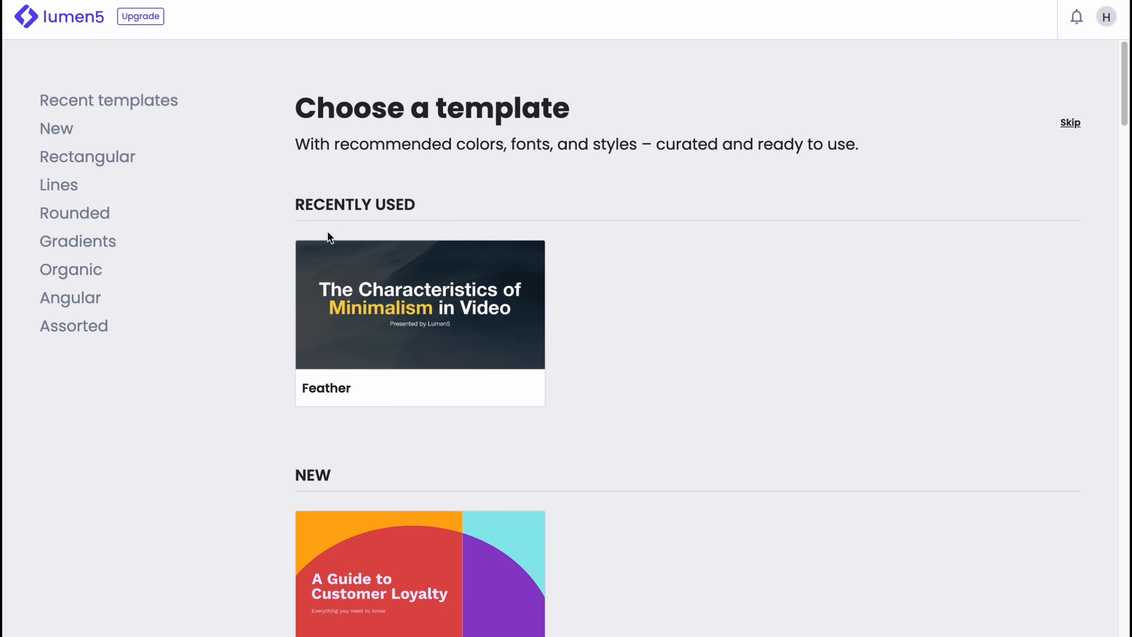
mouse_move(335, 243)
scroll(555, 245, down, 4)
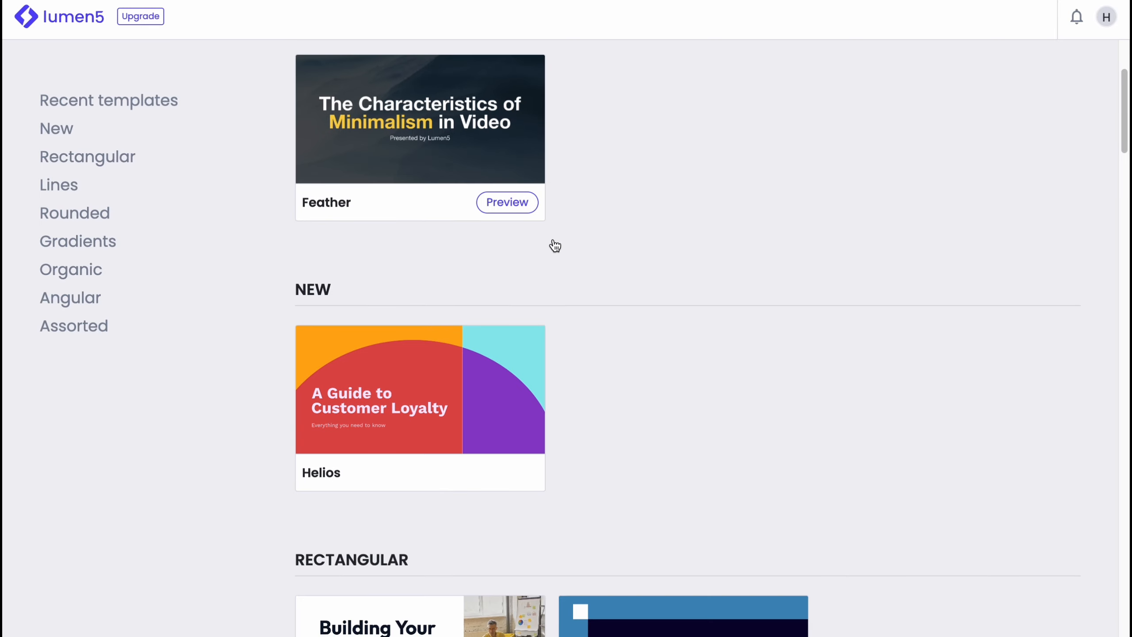
scroll(555, 246, down, 6)
scroll(554, 245, down, 5)
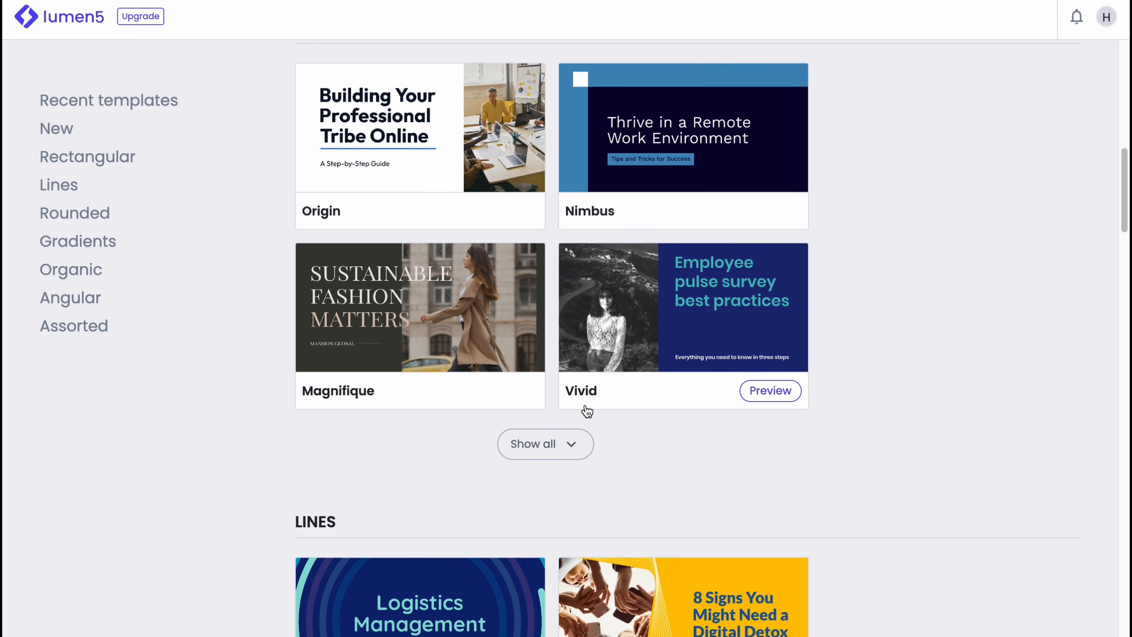
click(579, 445)
scroll(557, 357, down, 15)
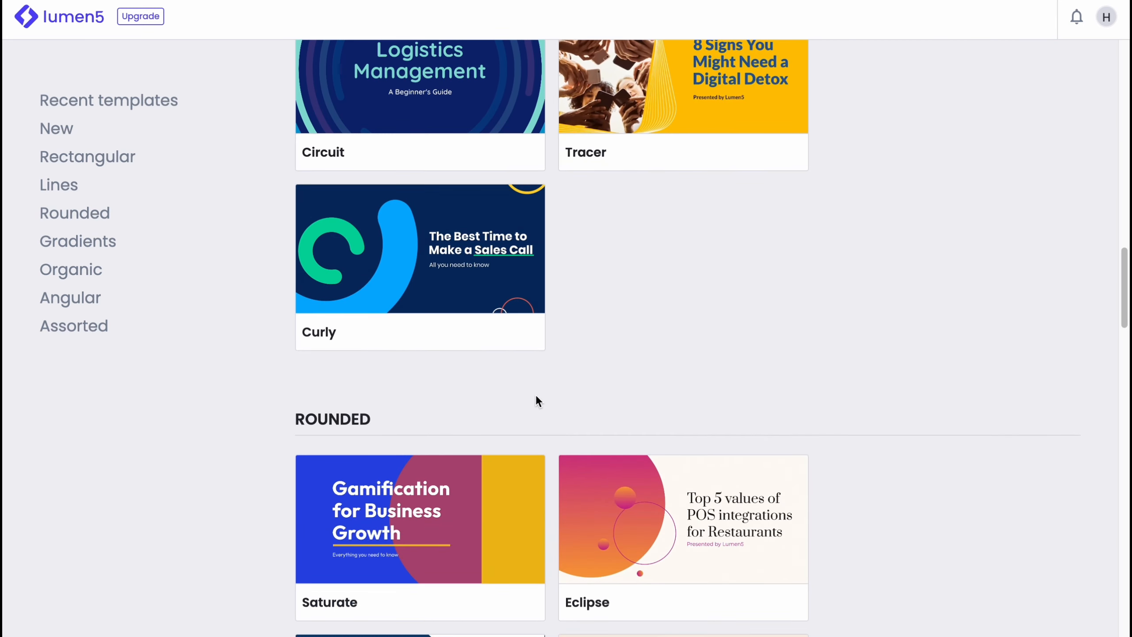
scroll(534, 397, down, 4)
scroll(557, 490, down, 8)
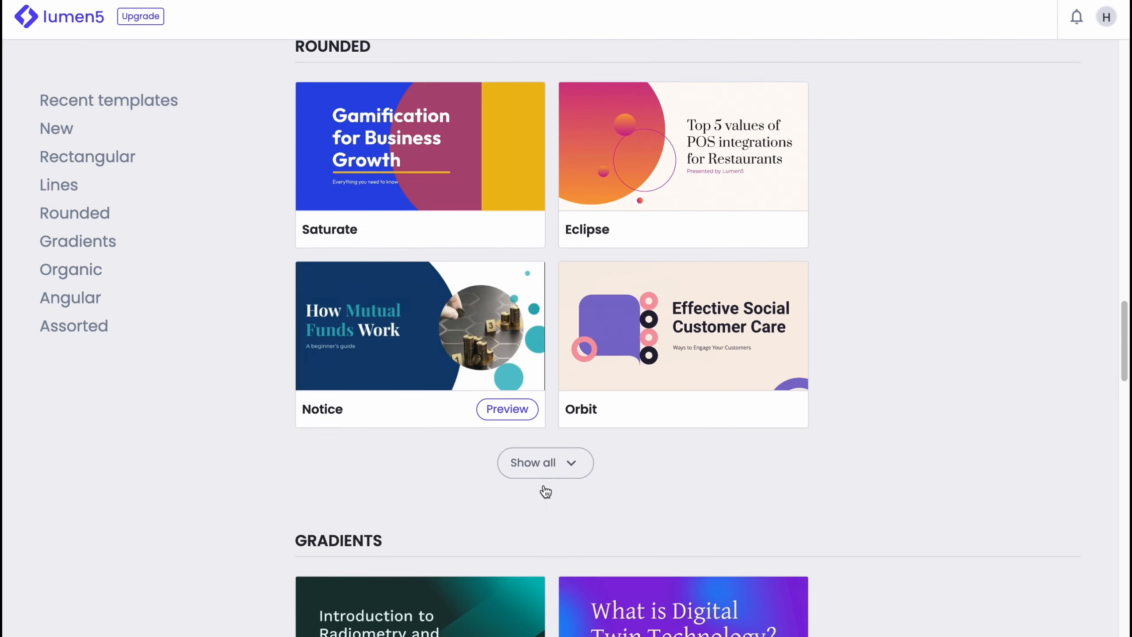
click(558, 337)
scroll(593, 392, down, 5)
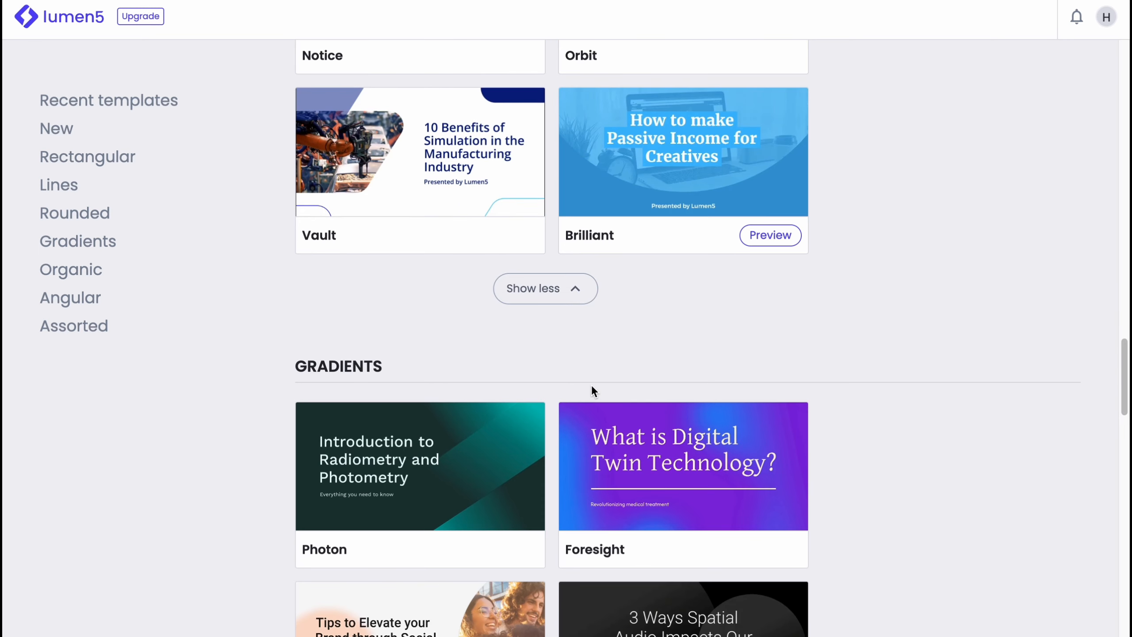
- Browse the Gradients, Organic, Angular and Assorted templates, expanding the Gradients and Angular lists
scroll(589, 386, down, 8)
click(557, 424)
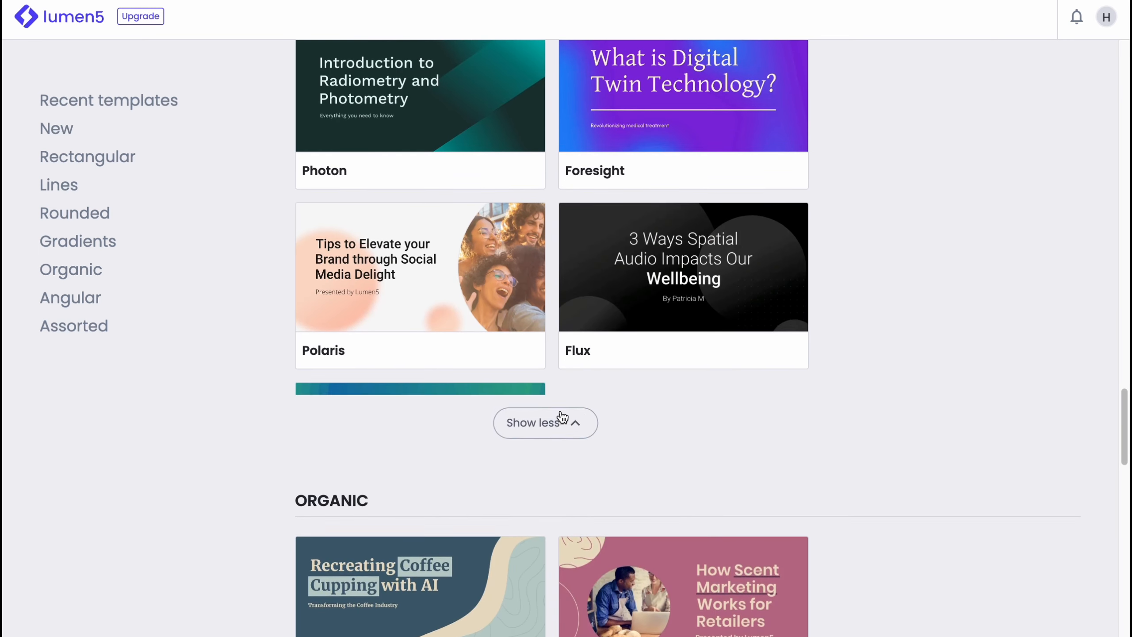
scroll(568, 402, down, 10)
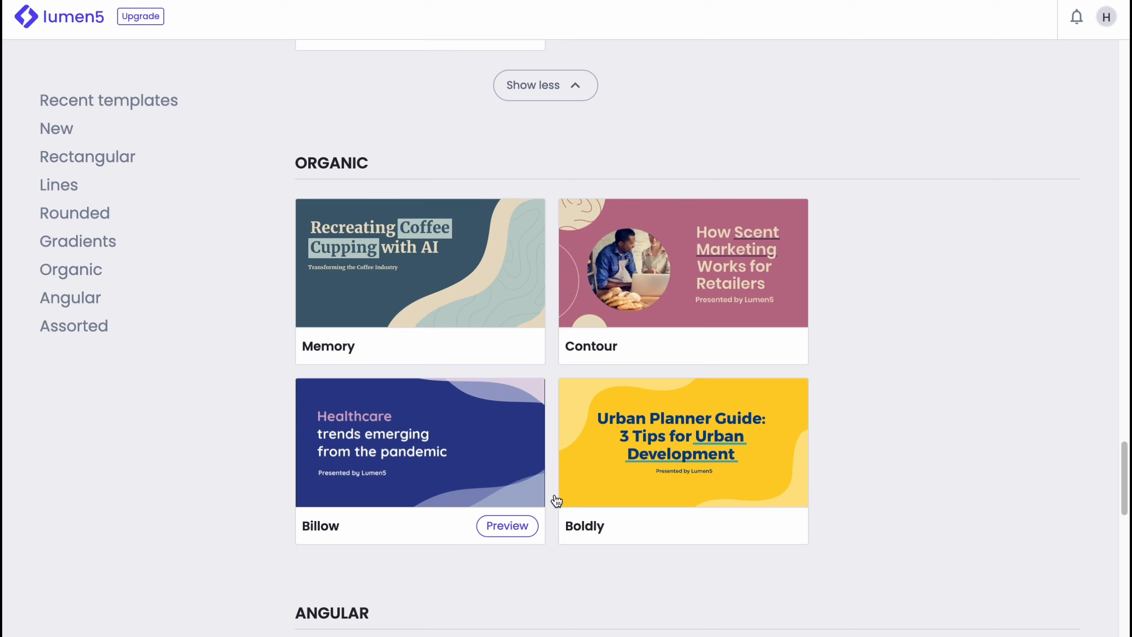
scroll(553, 495, down, 3)
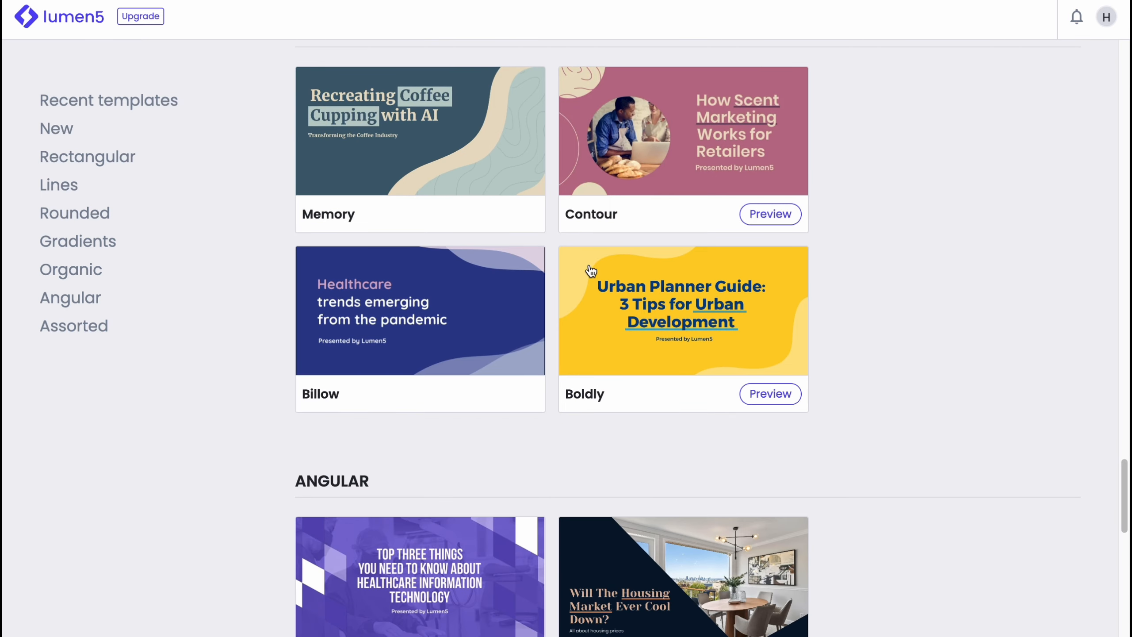
scroll(593, 267, down, 15)
scroll(579, 263, up, 1)
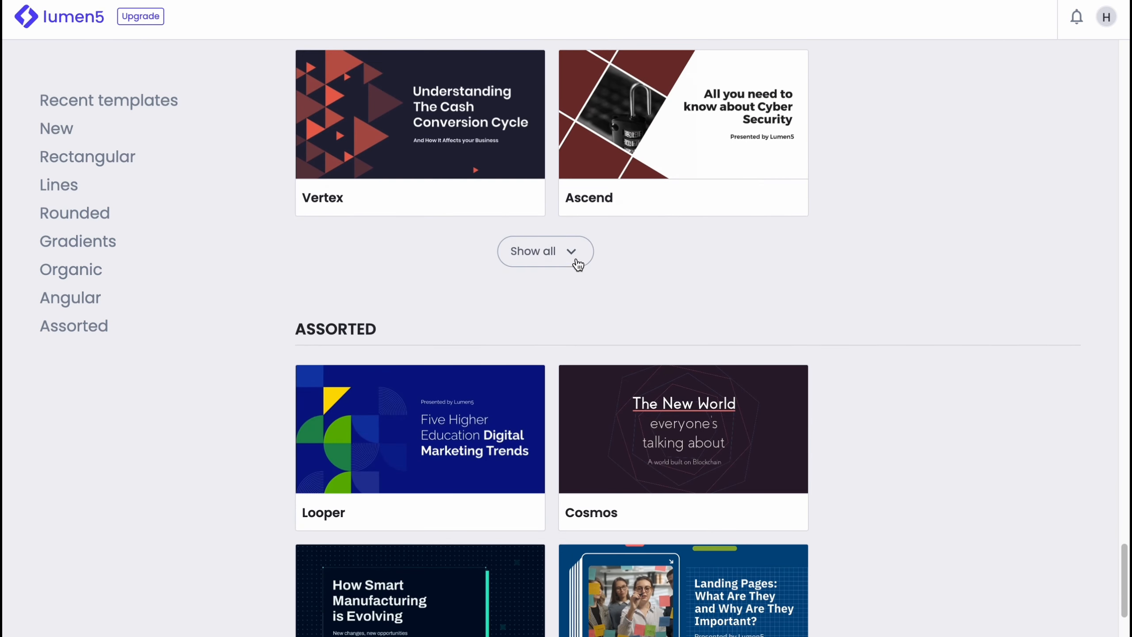
click(575, 257)
scroll(566, 339, down, 7)
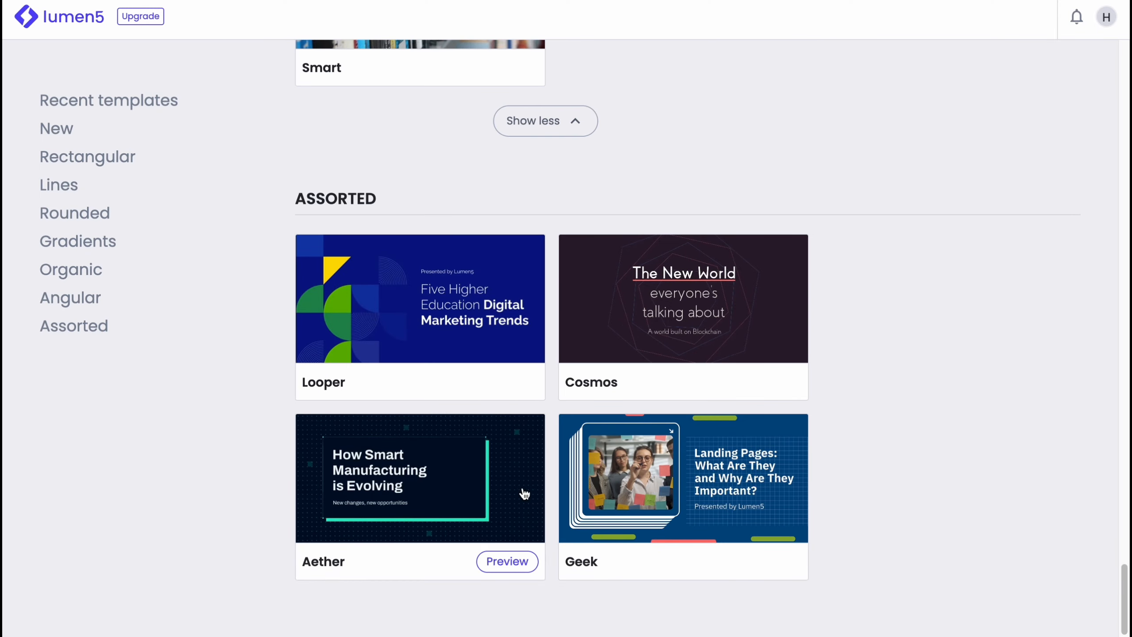
- Preview the Aether template in the 1:1 and 9:16 formats and use it in 16:9 for the video
click(466, 487)
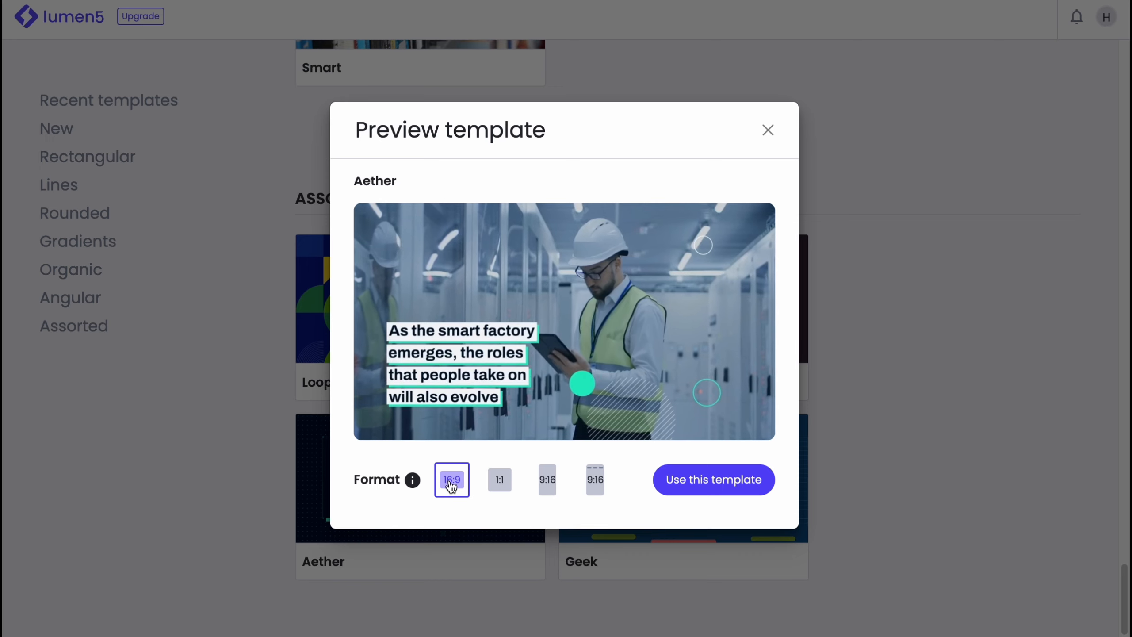
click(502, 486)
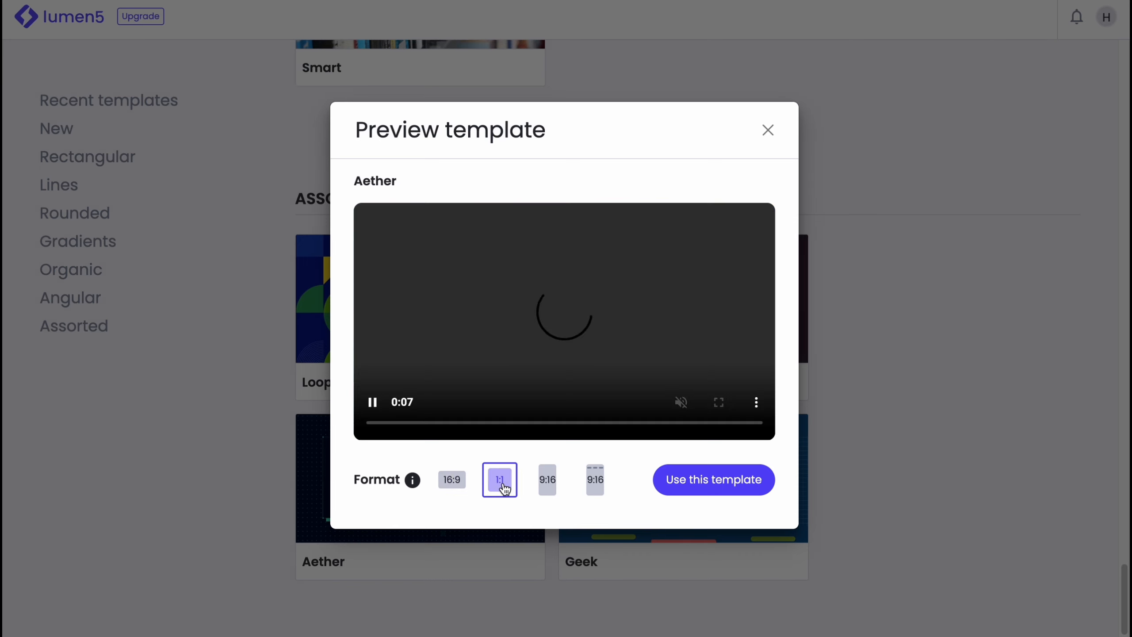
click(549, 488)
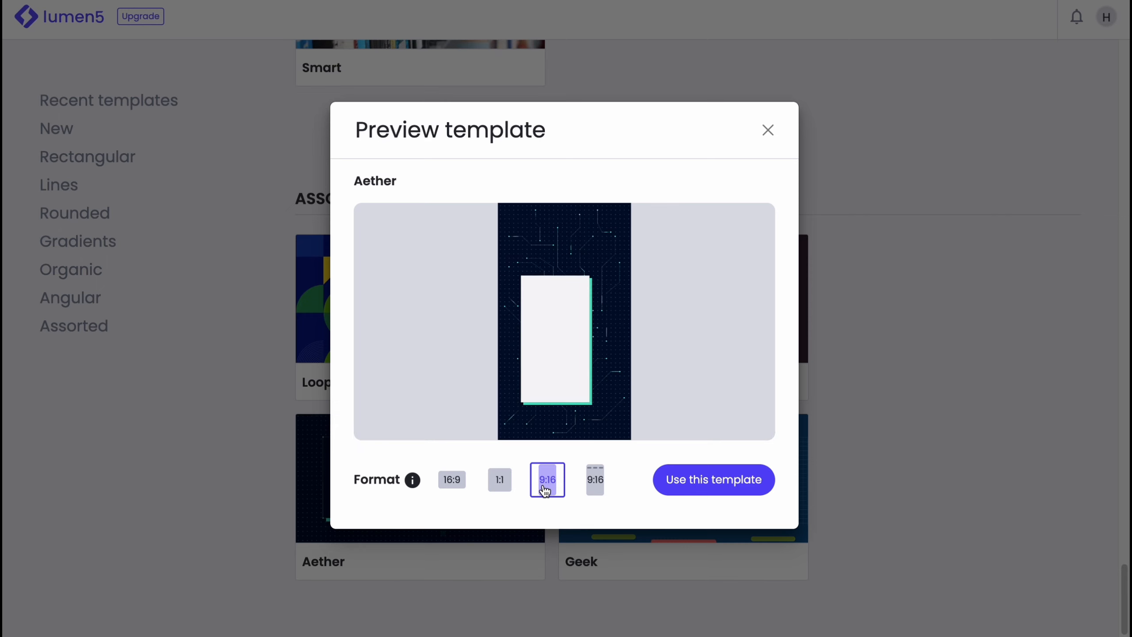
click(511, 488)
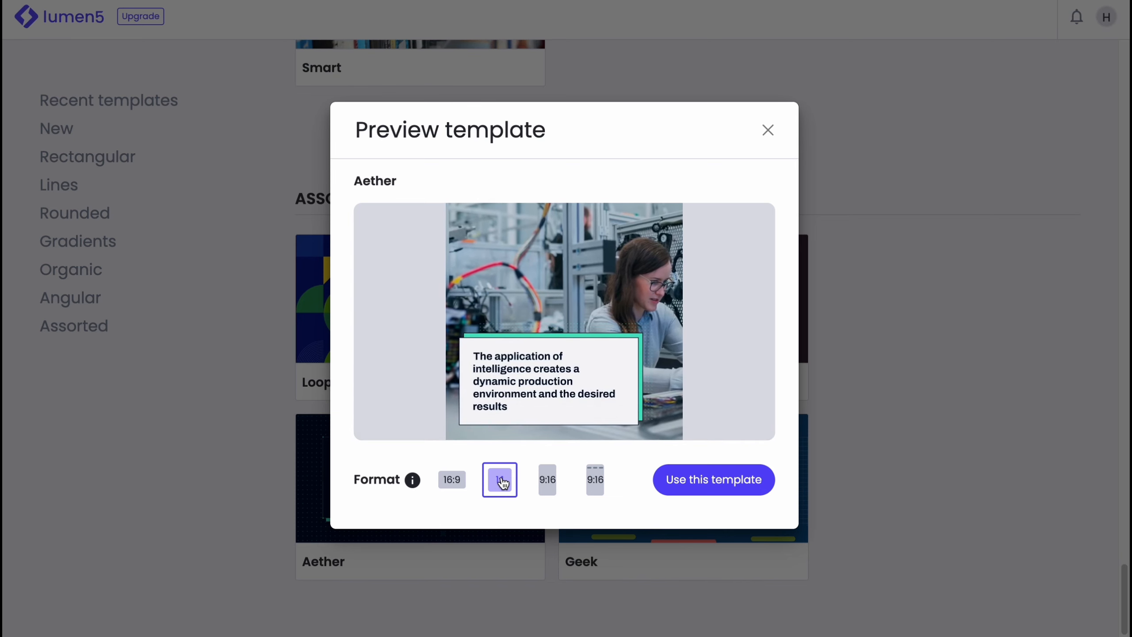
click(455, 481)
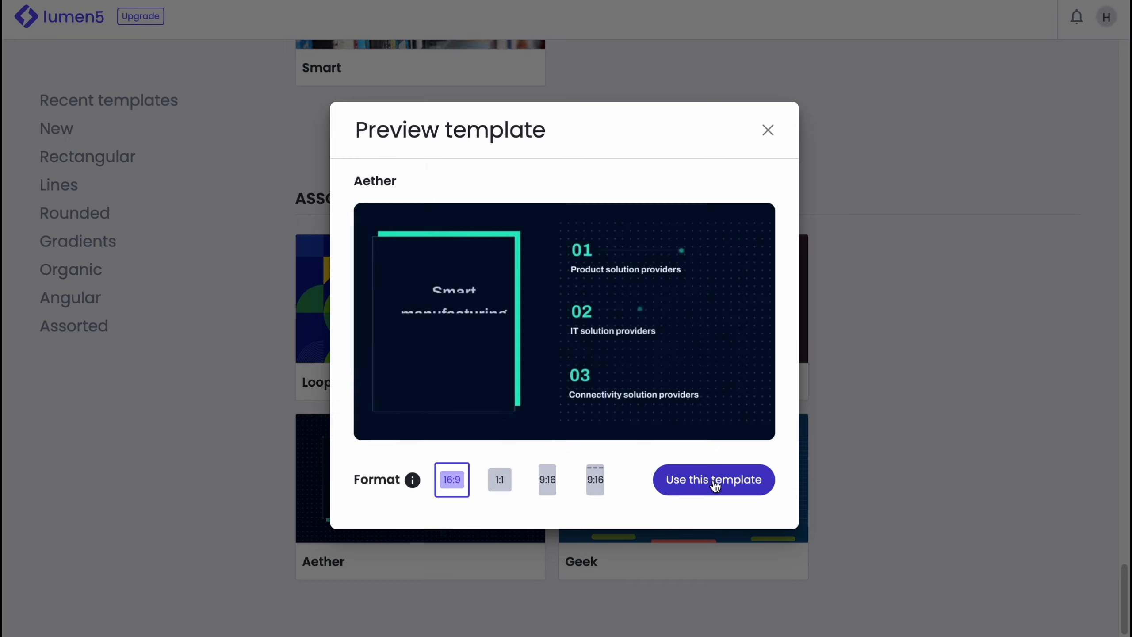
click(710, 482)
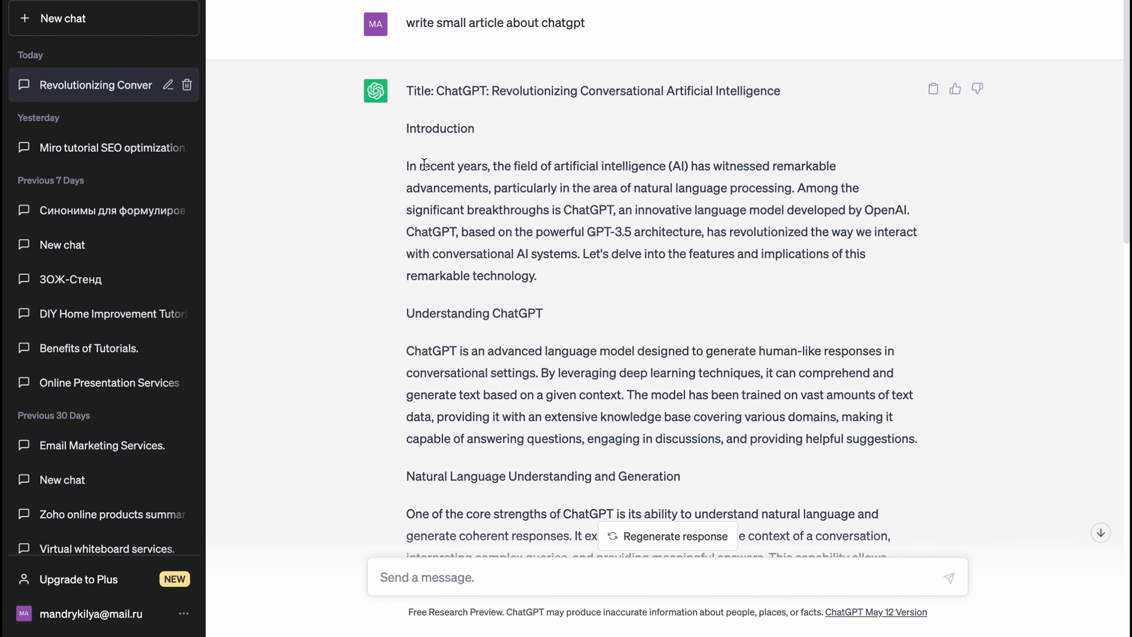
- Copy the article's body from the Introduction paragraph onward in ChatGPT and paste it into the Lumen5 story script
drag(409, 163, 664, 318)
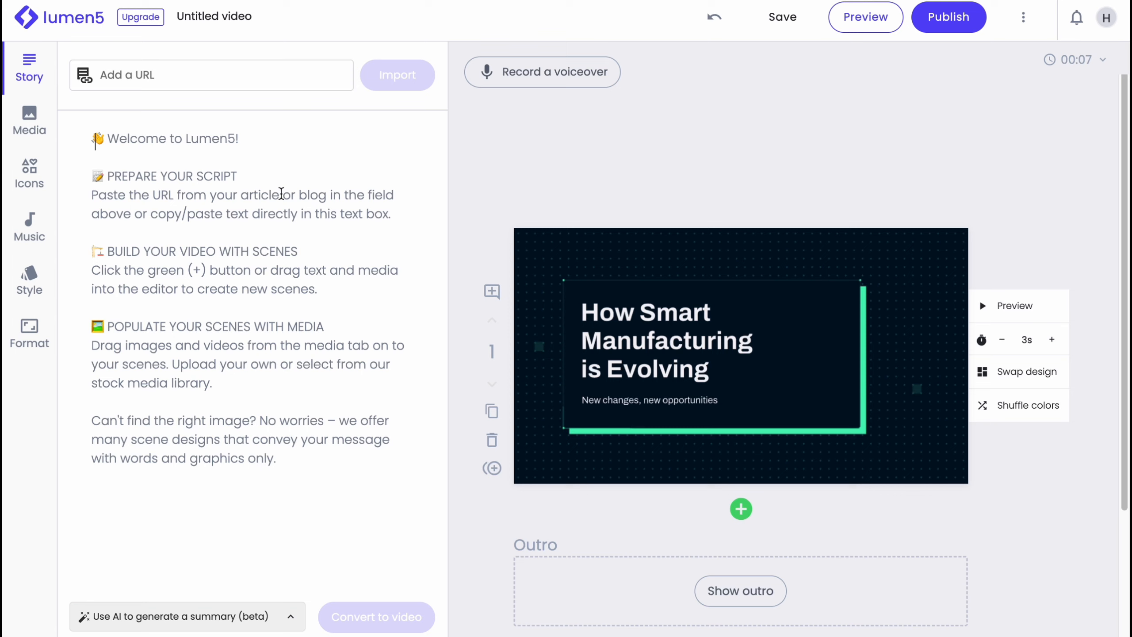
key(ctrl+v)
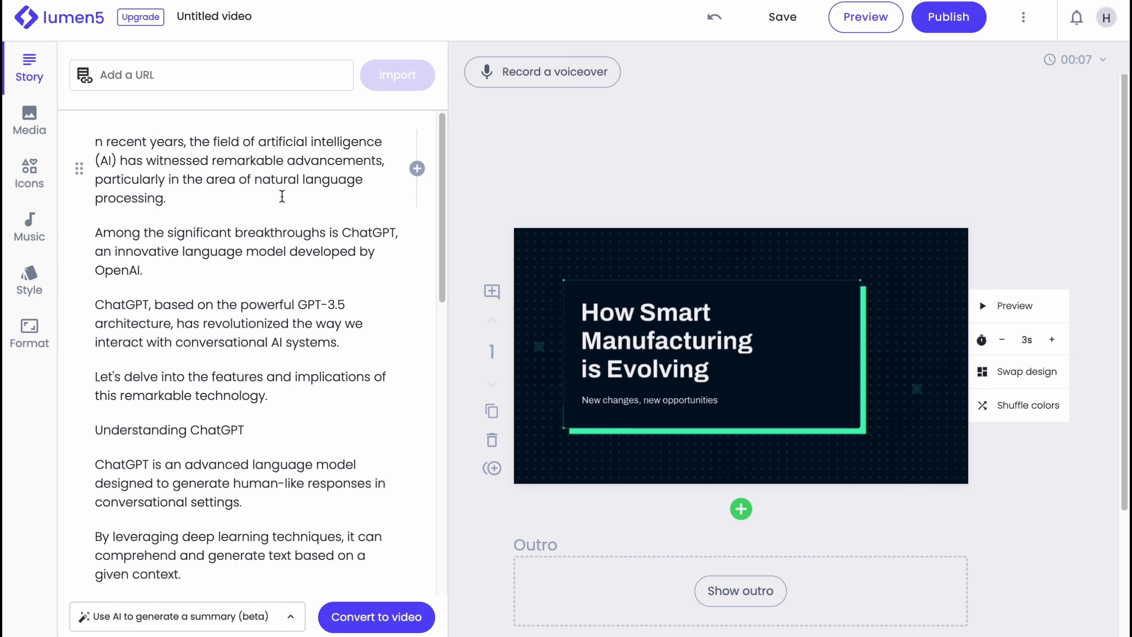
- Review the pasted story script and split its first paragraph before "remarkable advancements"
scroll(293, 256, down, 10)
scroll(296, 272, down, 3)
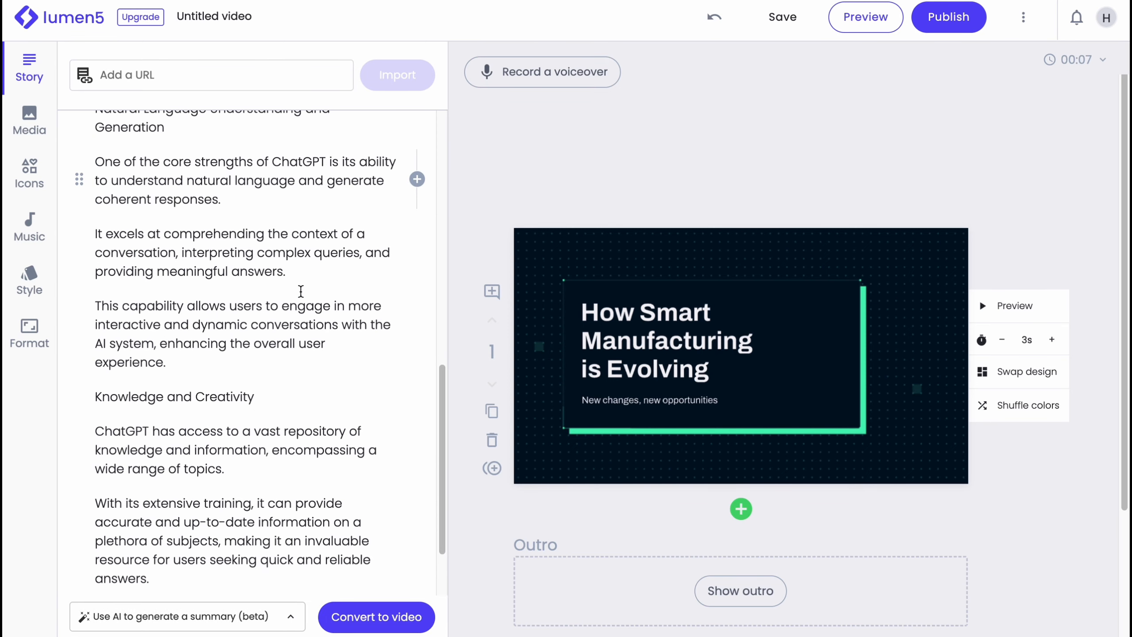
scroll(301, 290, up, 15)
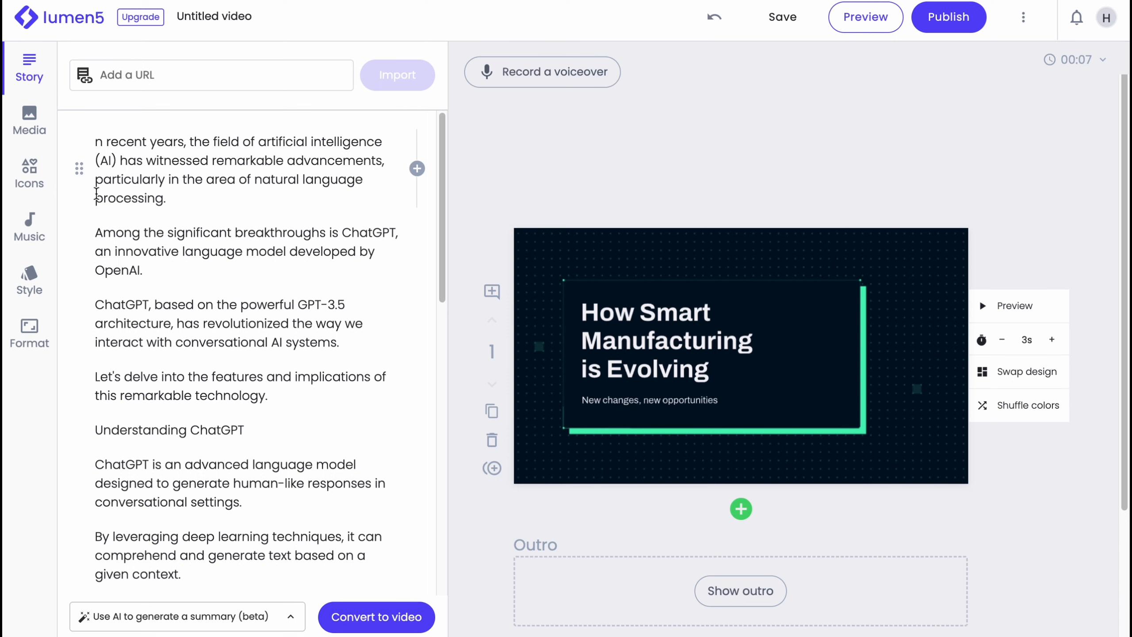
scroll(96, 195, down, 6)
scroll(173, 188, up, 6)
key(Return)
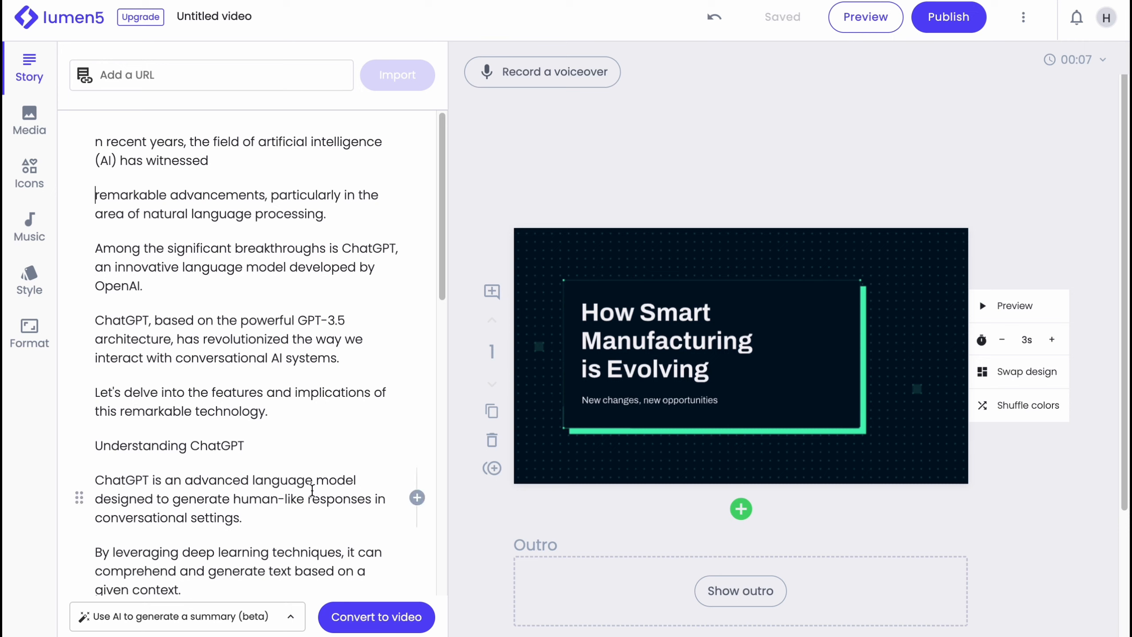
- Convert the story to video with the "Use AI to generate a summary (beta)" option and look through the generated scenes
click(127, 622)
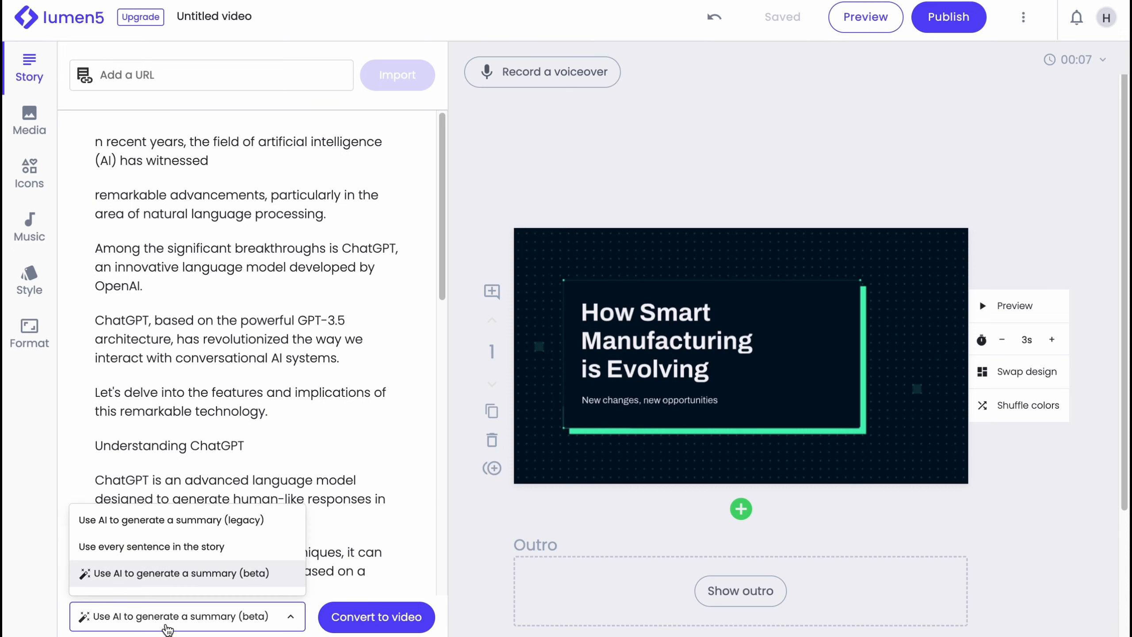
click(215, 579)
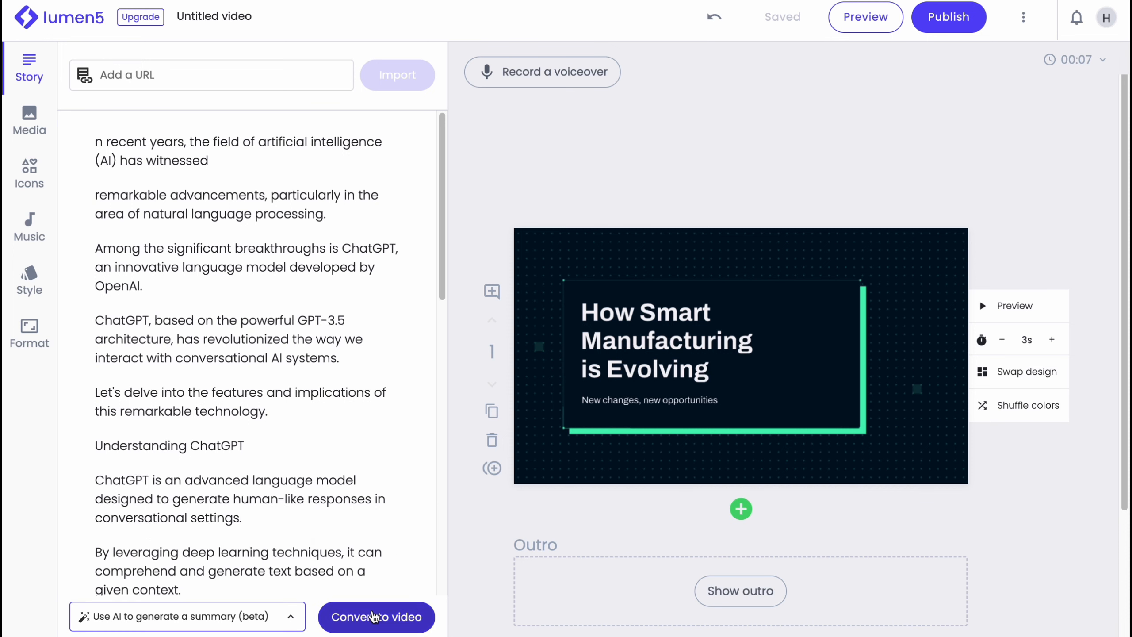
click(386, 624)
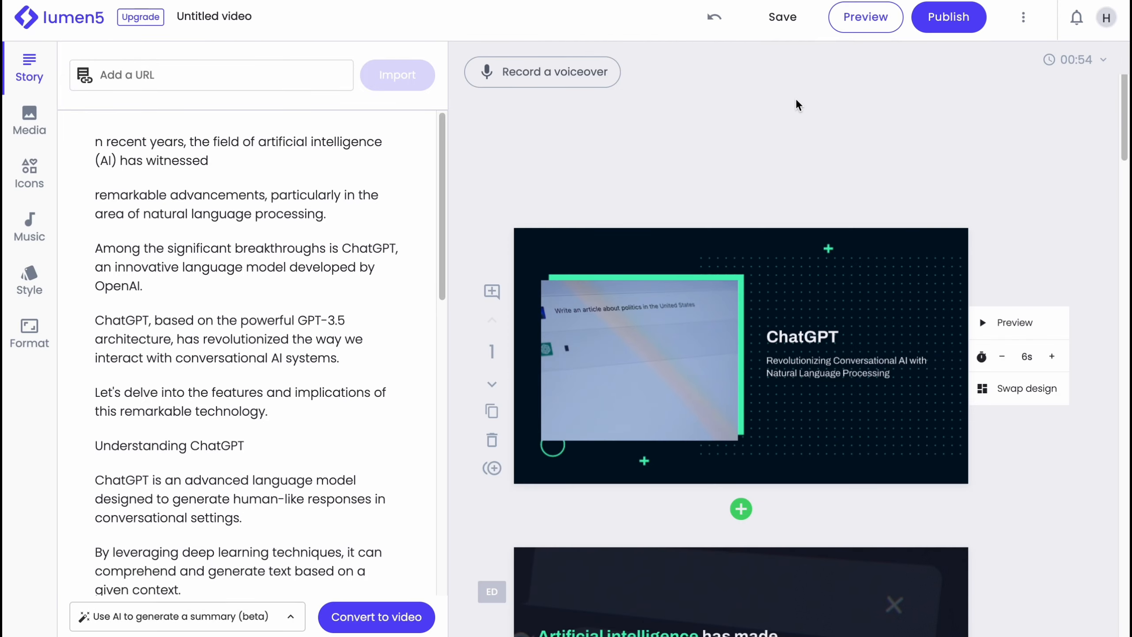
scroll(799, 105, down, 10)
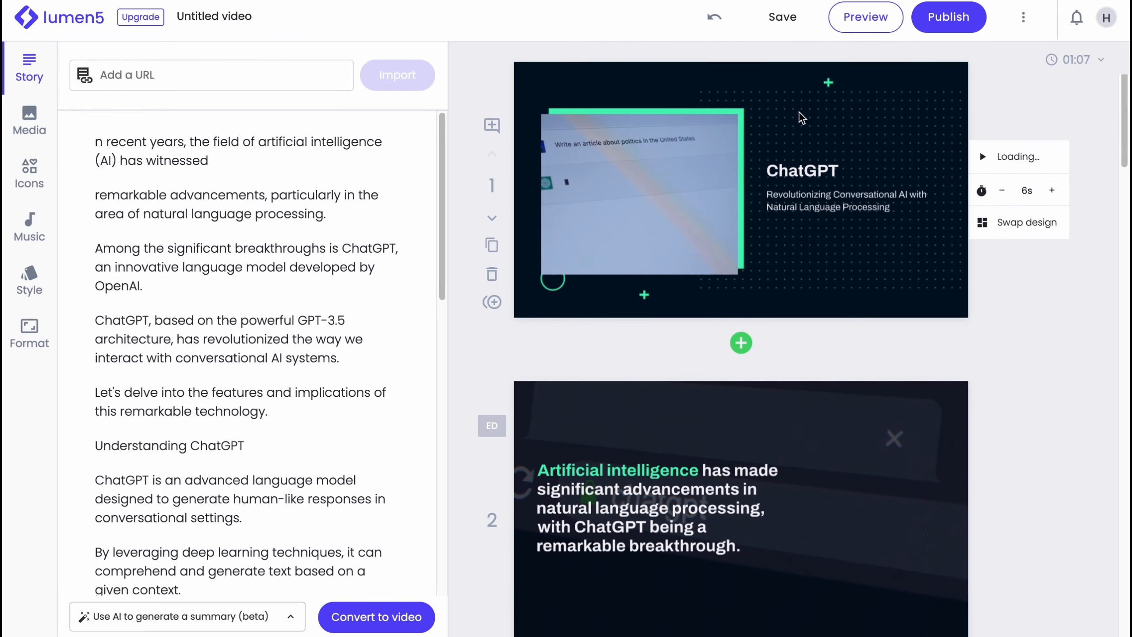
scroll(761, 206, down, 20)
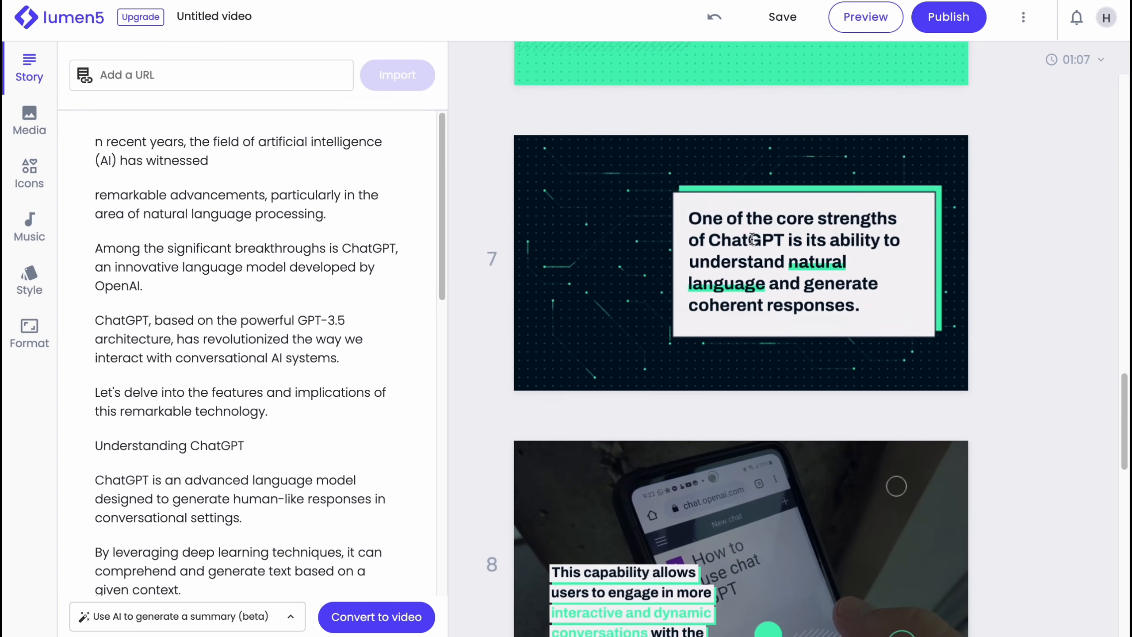
scroll(767, 230, down, 5)
scroll(766, 230, up, 20)
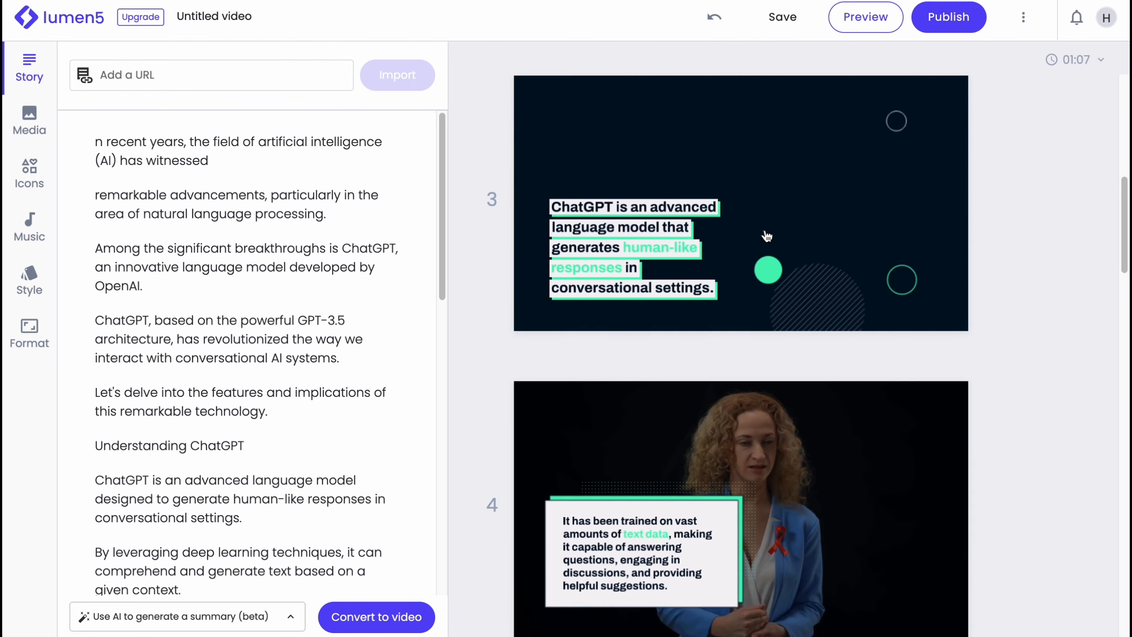
scroll(764, 231, up, 3)
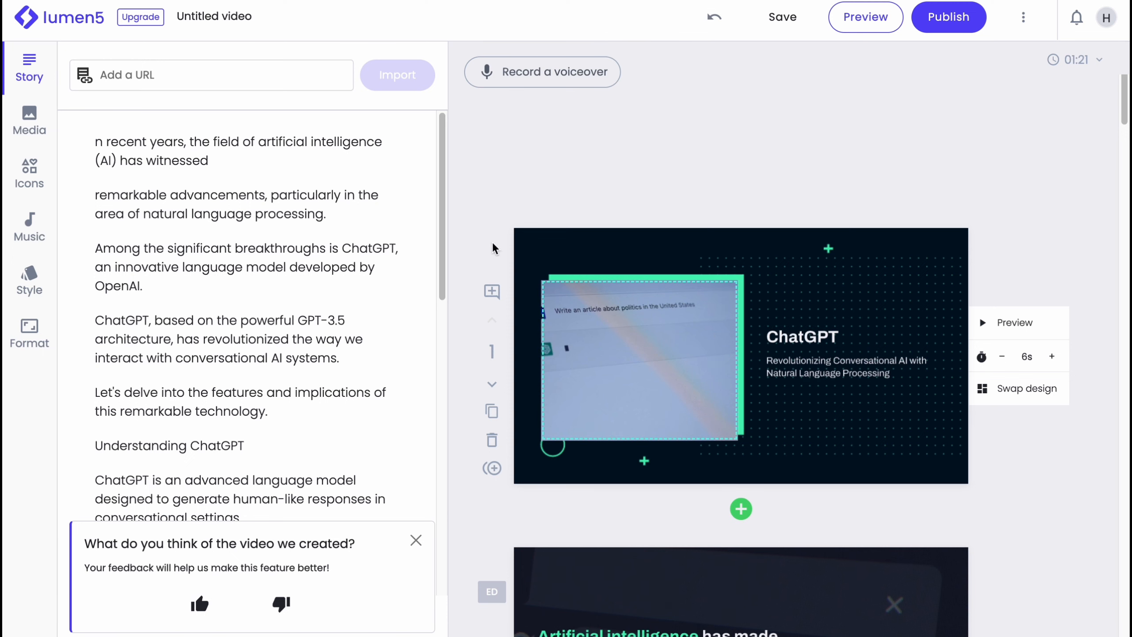
- Browse the stock media library and search it for "ai"
click(27, 120)
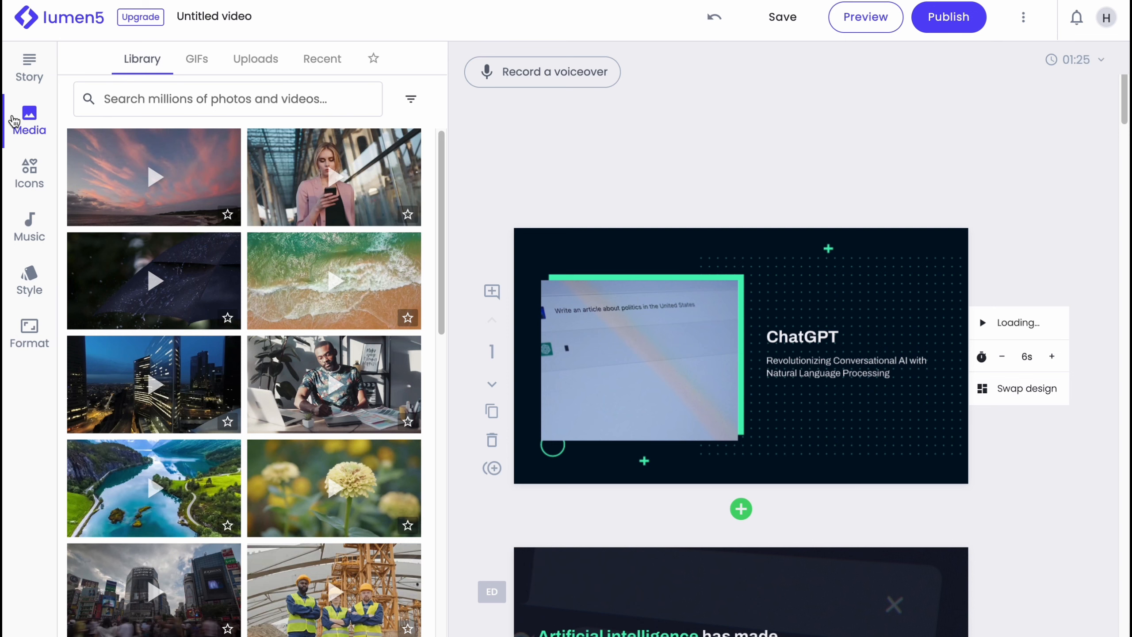
mouse_move(177, 189)
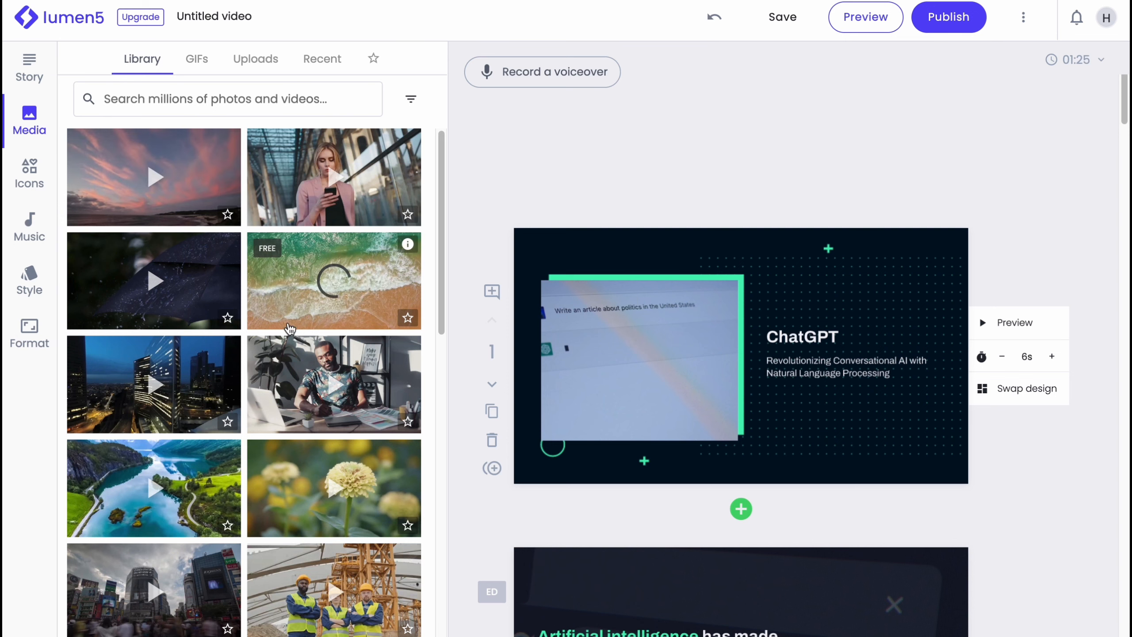
scroll(330, 490, down, 5)
scroll(325, 494, down, 15)
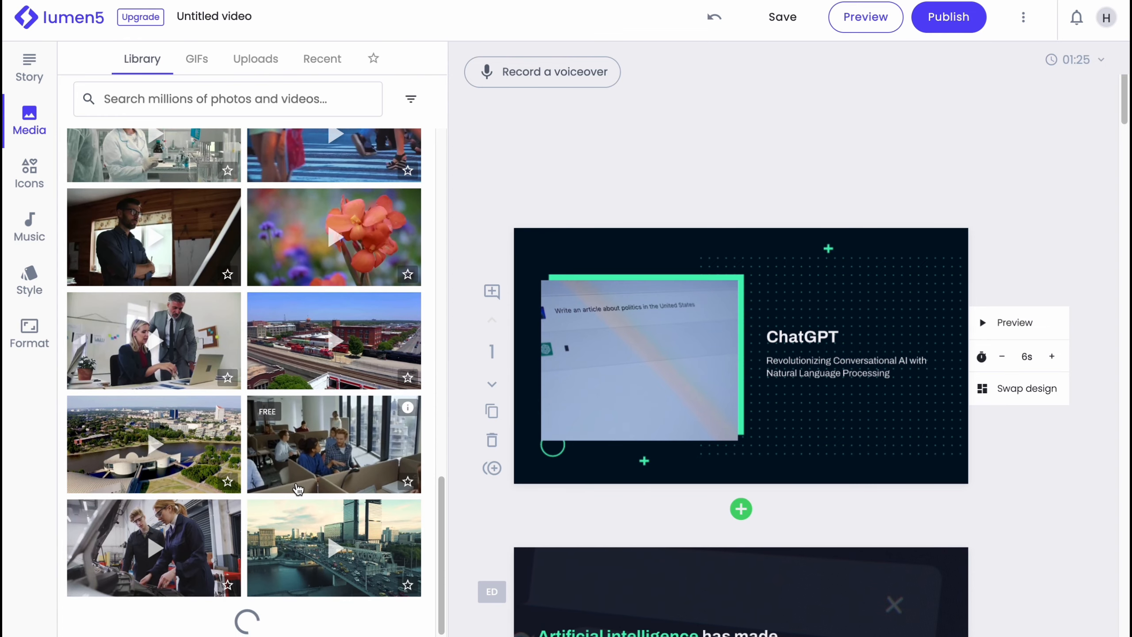
scroll(231, 312, up, 20)
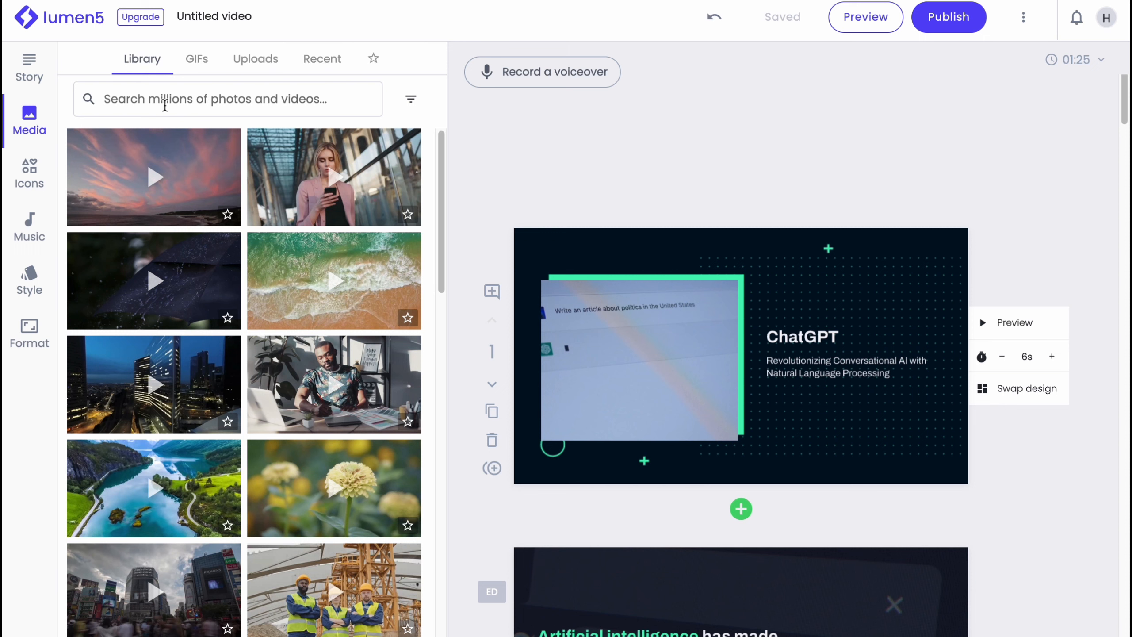
click(165, 106)
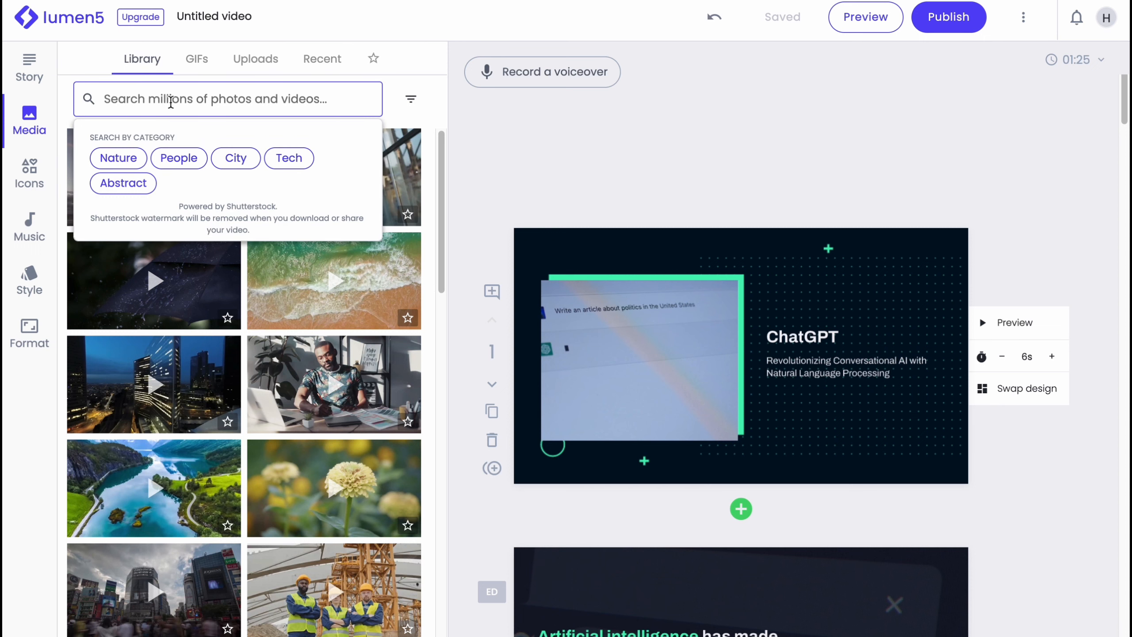
text(ai)
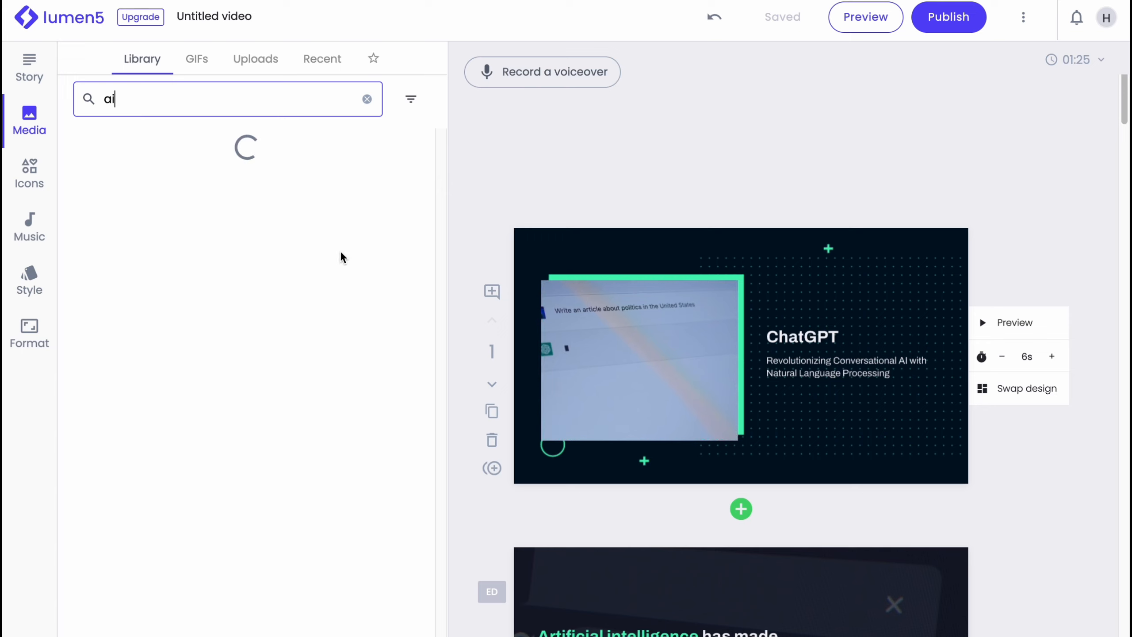
- Look through the GIFs, the uploaded media and the recently used media
click(196, 59)
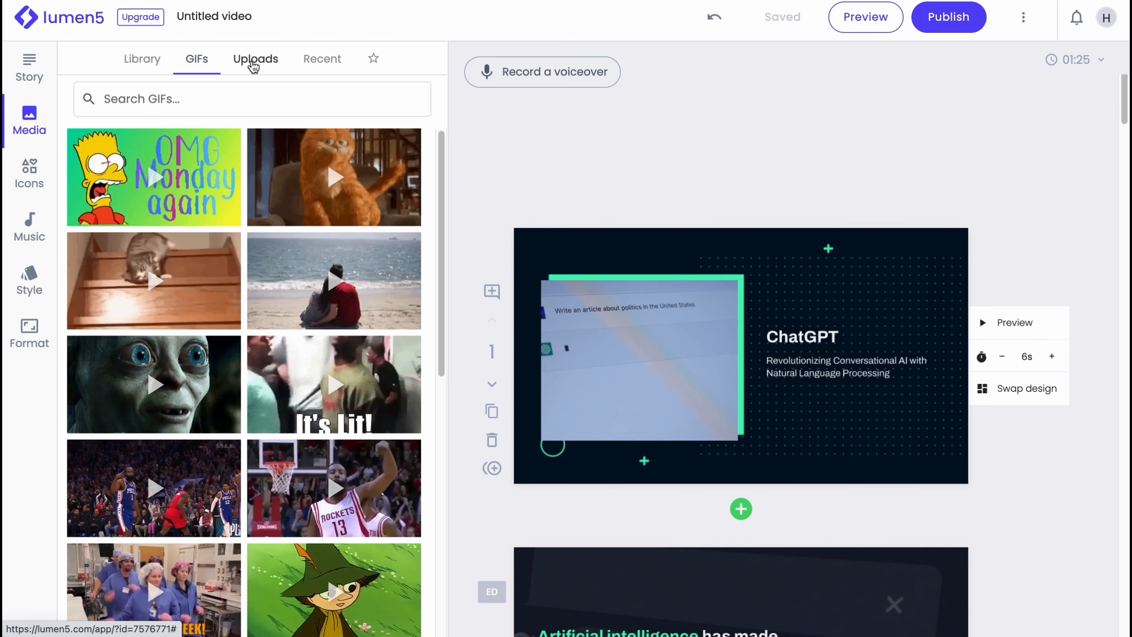
click(254, 63)
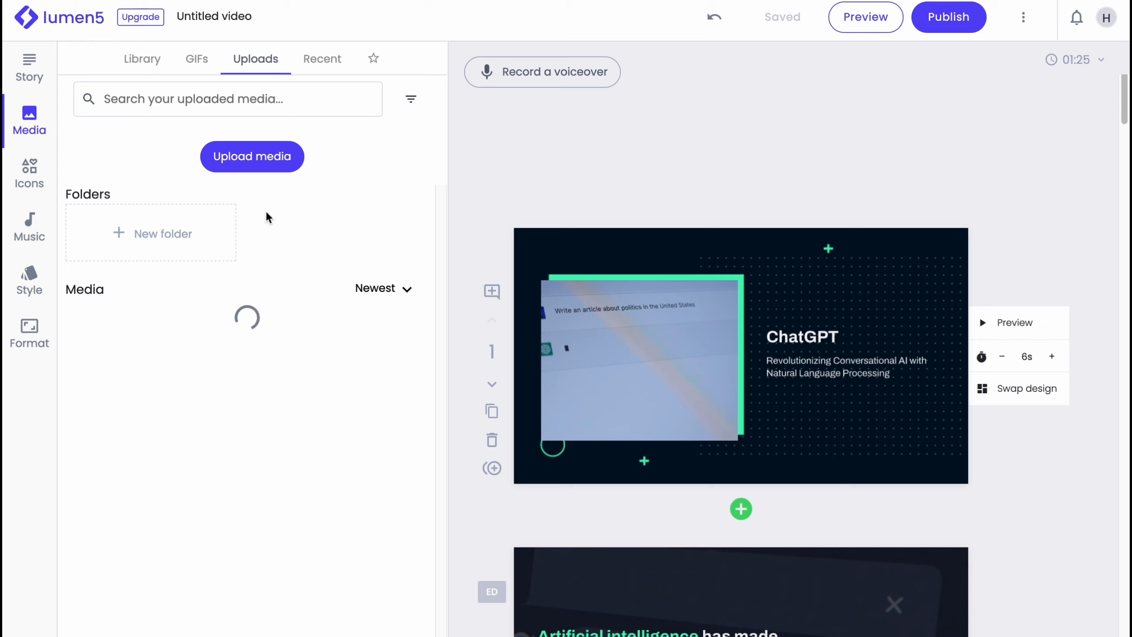
click(324, 57)
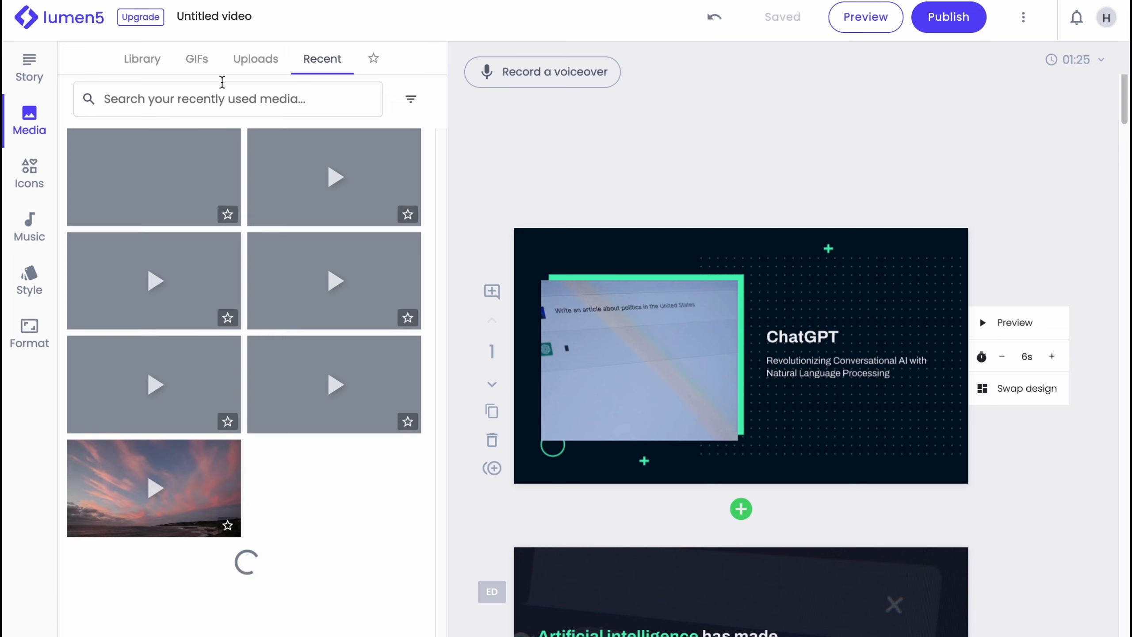
- Search the media library for "ai" and replace the first scene's media with the free clip of a laptop beside code
click(143, 59)
click(173, 99)
text(ai)
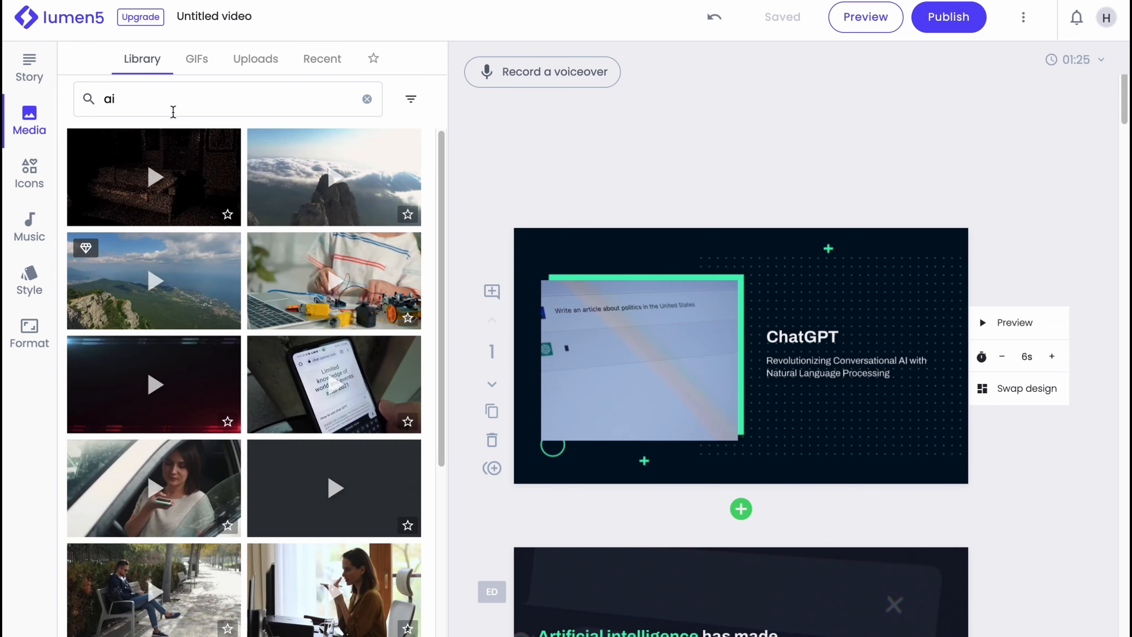
scroll(214, 351, down, 5)
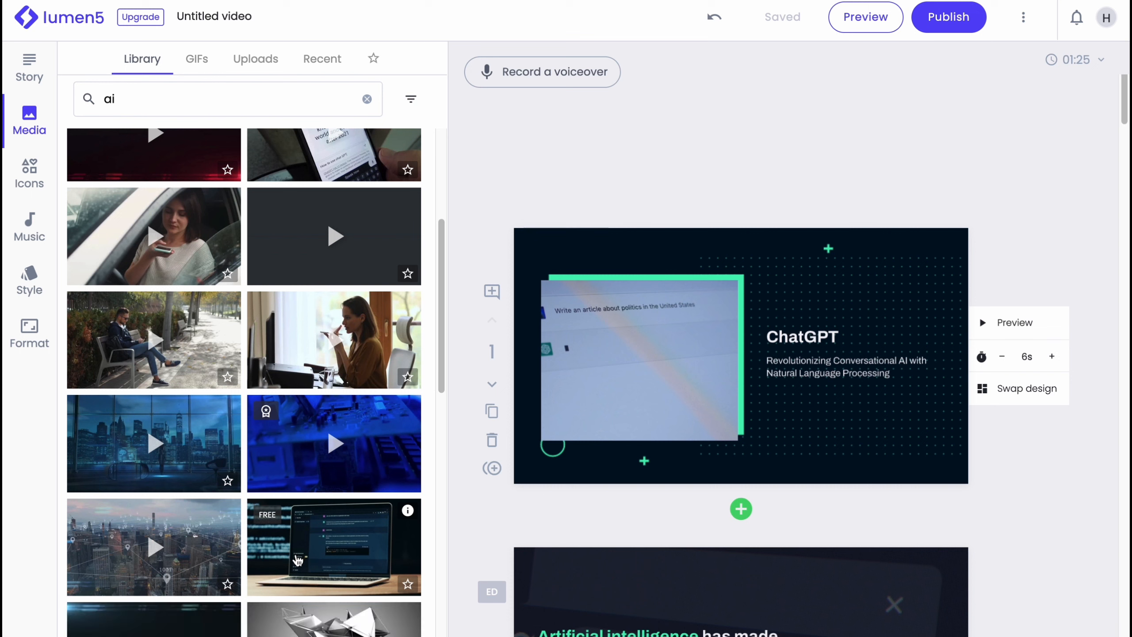
drag(297, 556, 630, 362)
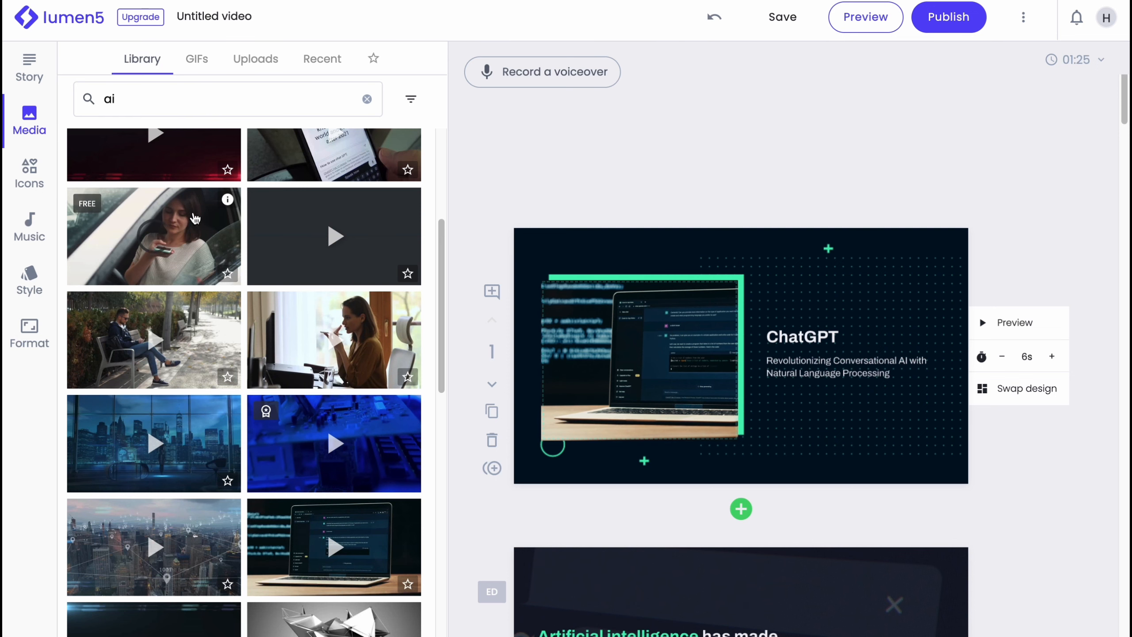
- Look through the icon library and the background music sources, including the stock tracks and uploaded audio
click(27, 174)
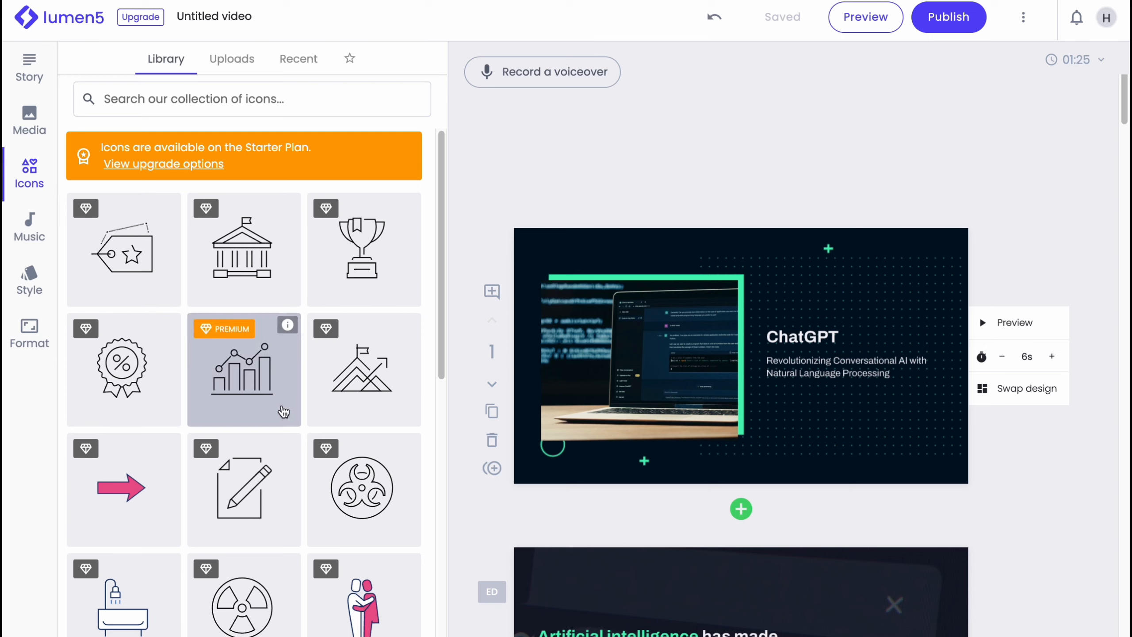
scroll(235, 379, down, 10)
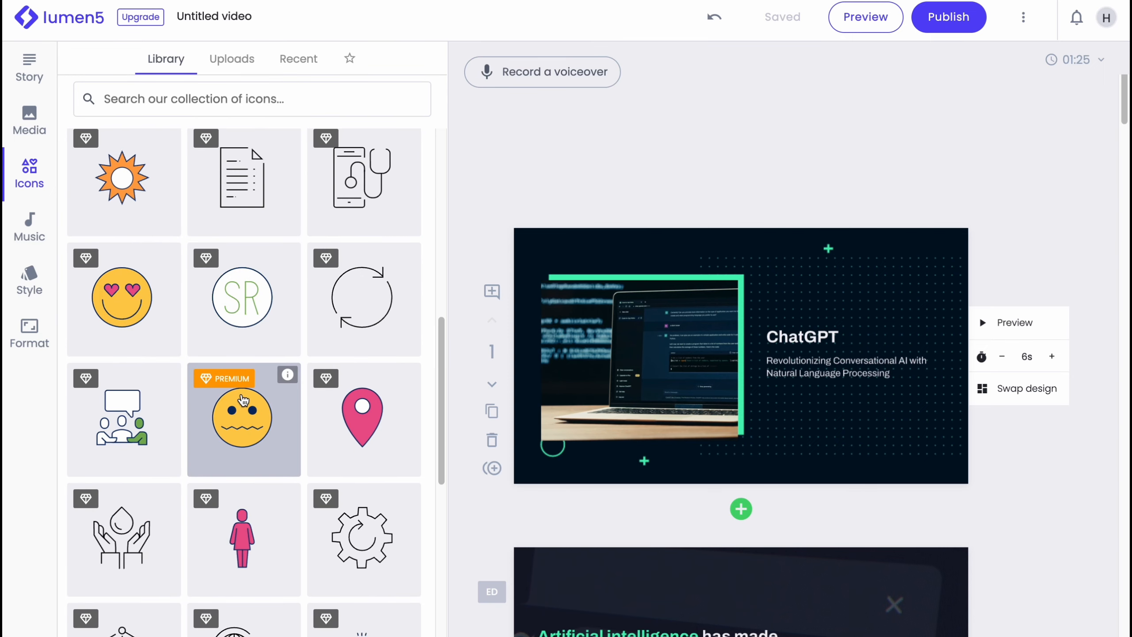
scroll(240, 399, down, 5)
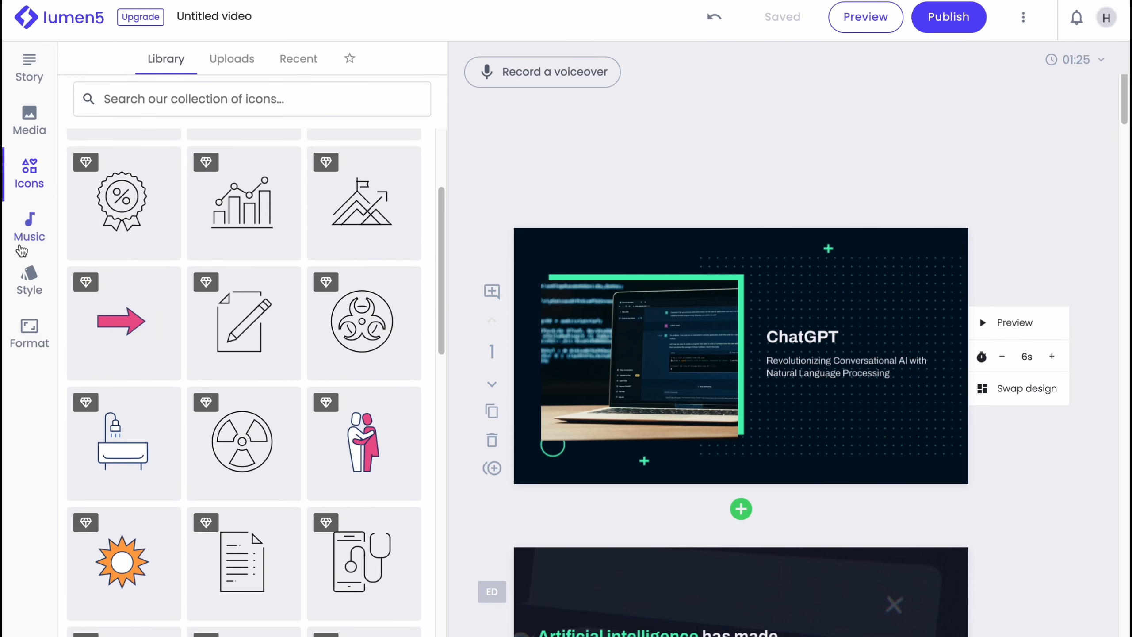
click(27, 227)
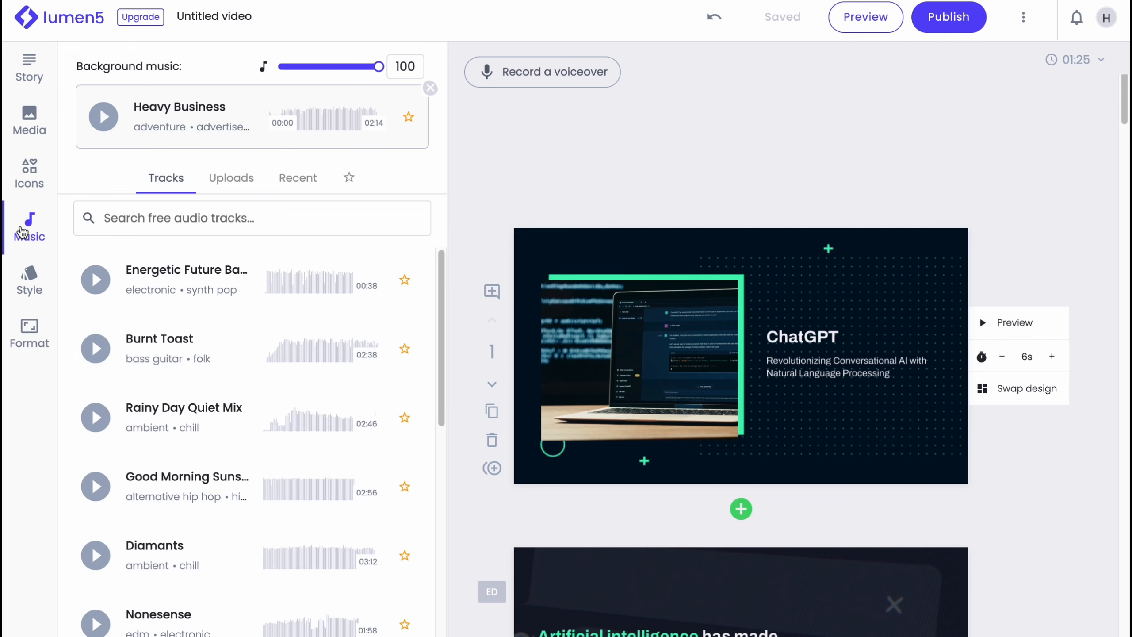
scroll(233, 354, down, 10)
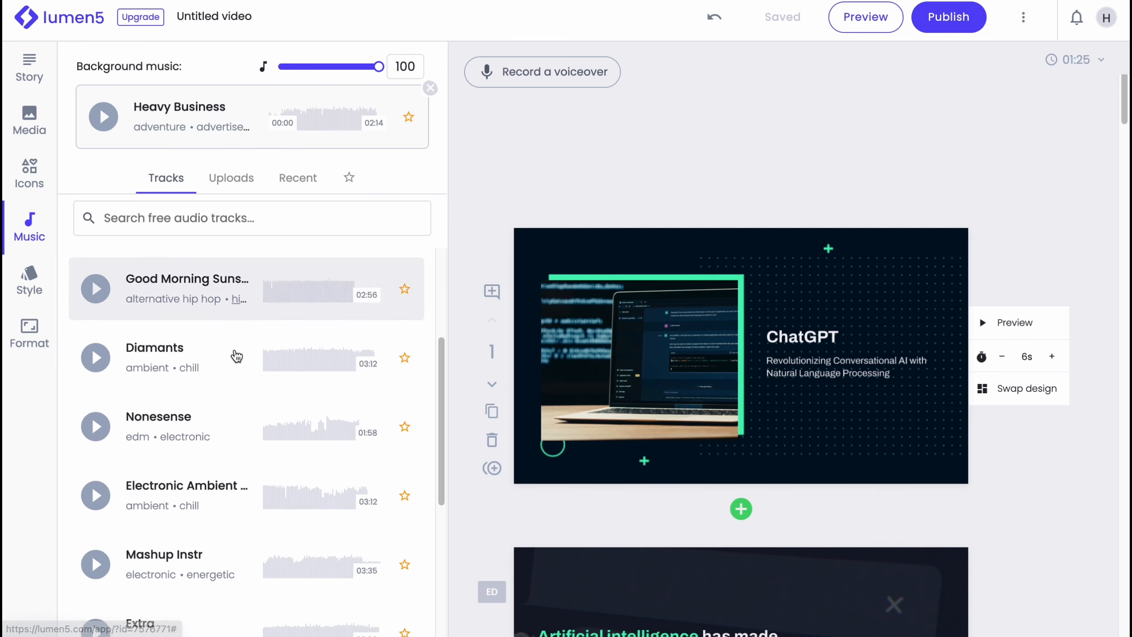
click(247, 179)
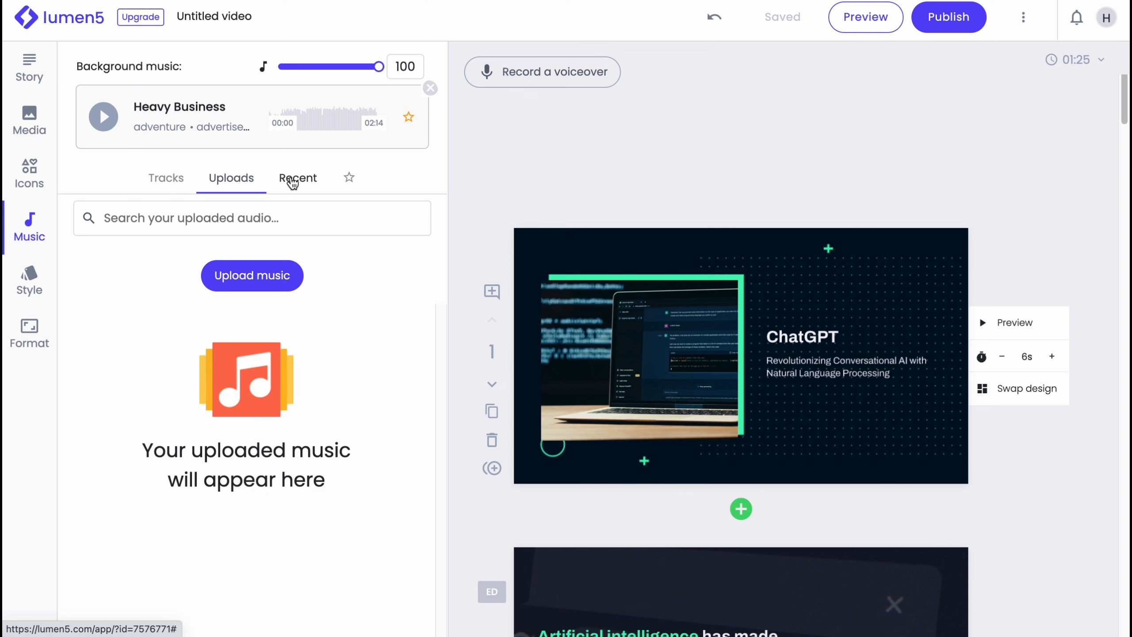
- Apply the Amber colour palette to the video and review the style settings
click(35, 289)
scroll(225, 424, down, 9)
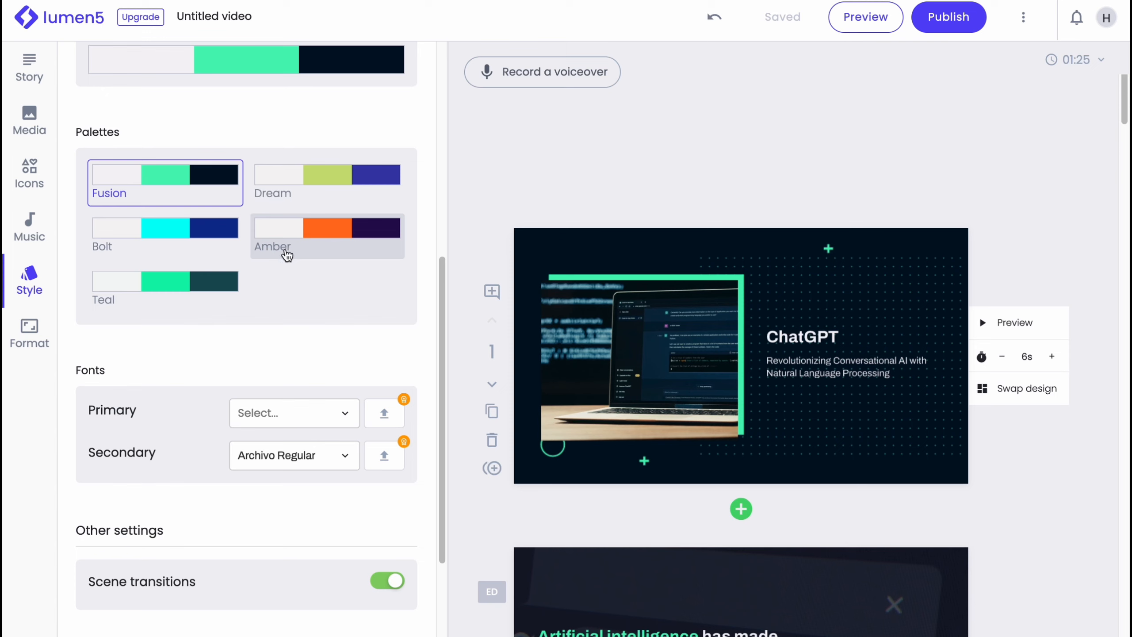
click(316, 235)
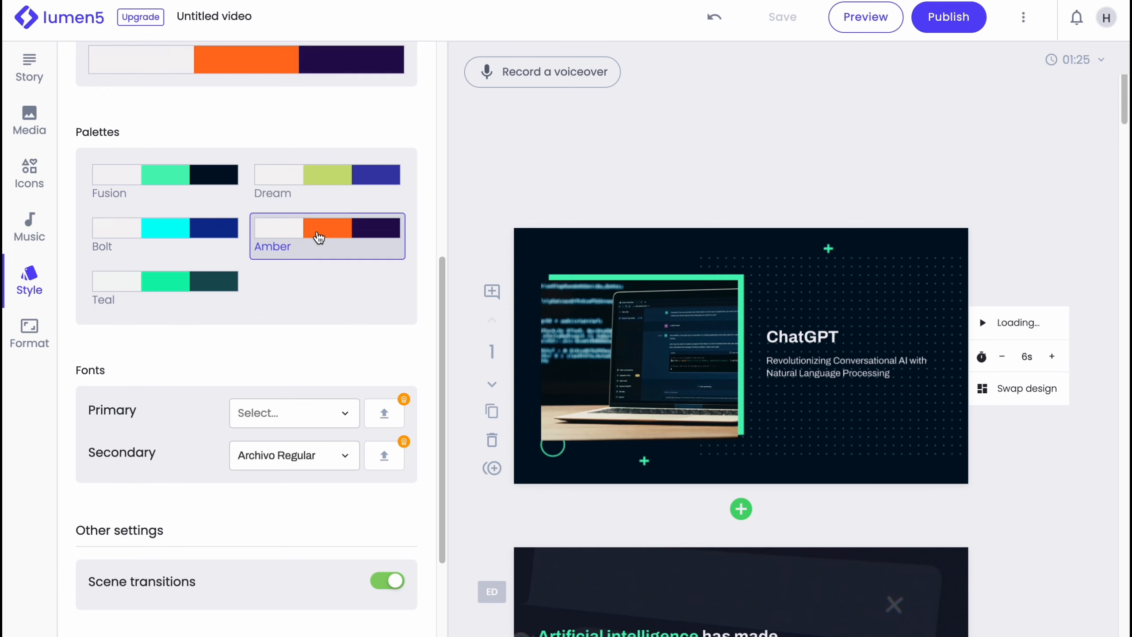
scroll(301, 248, up, 5)
scroll(300, 251, up, 1)
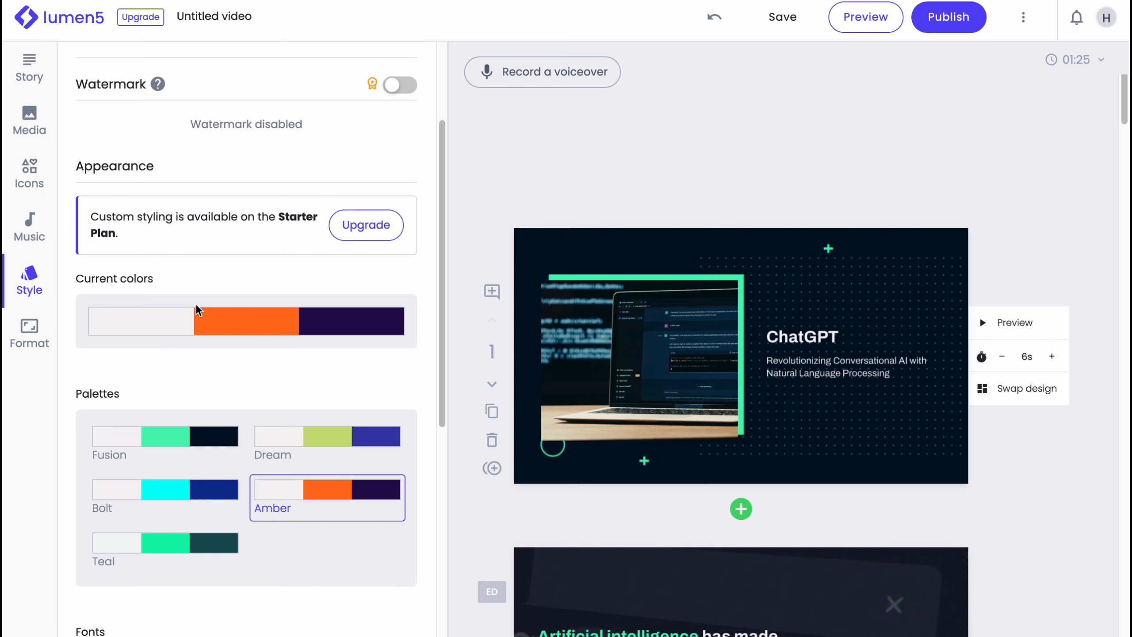
scroll(219, 352, up, 3)
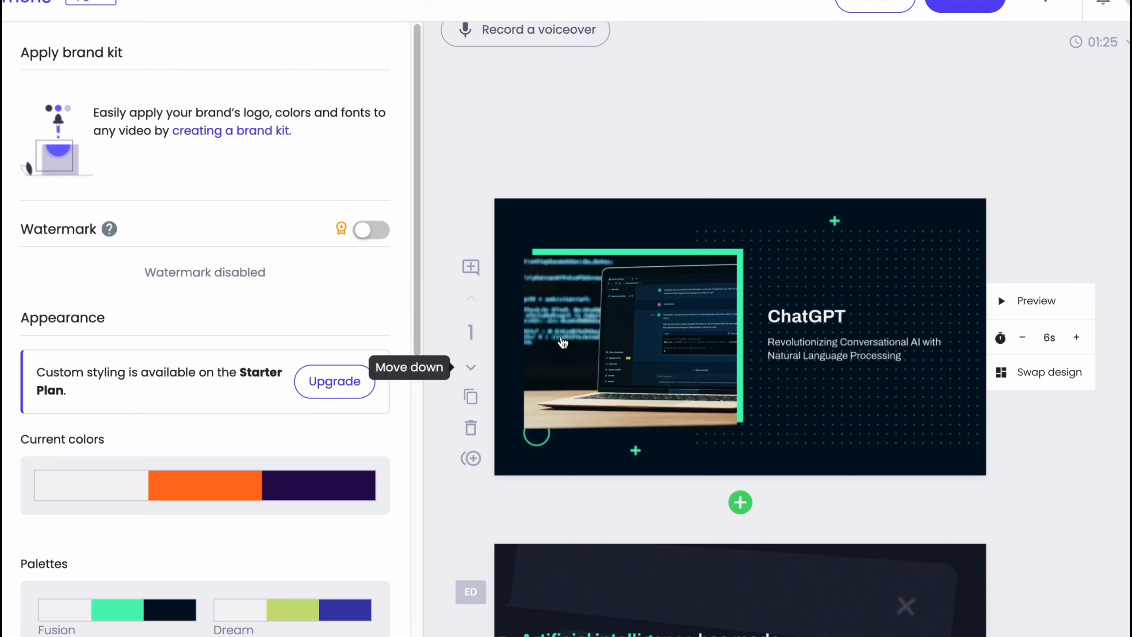
click(565, 330)
click(474, 370)
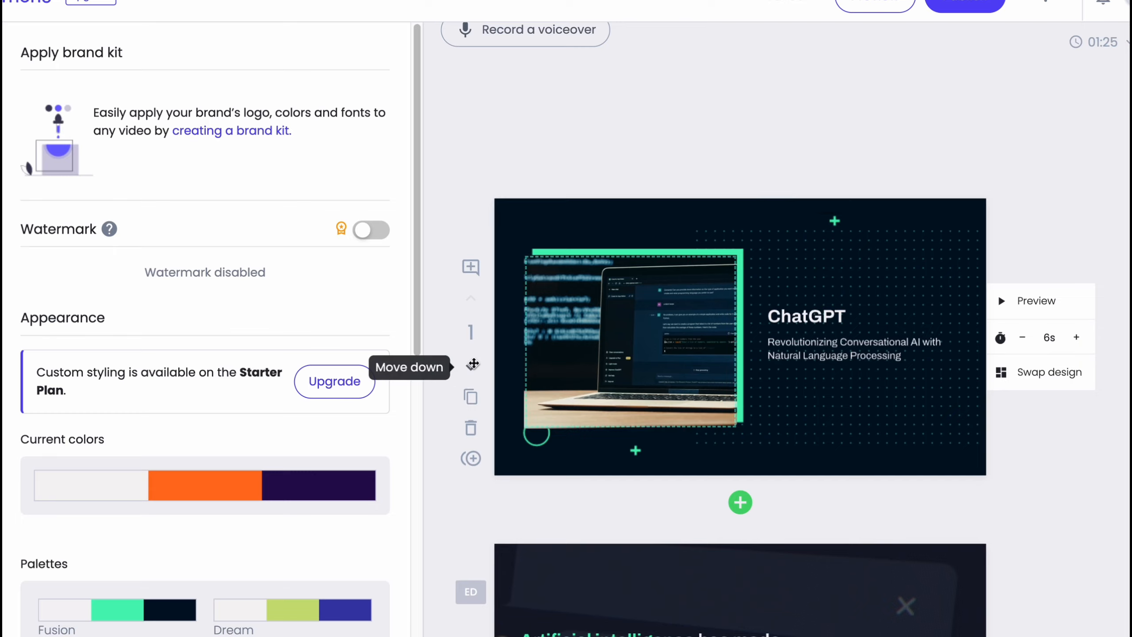
click(470, 310)
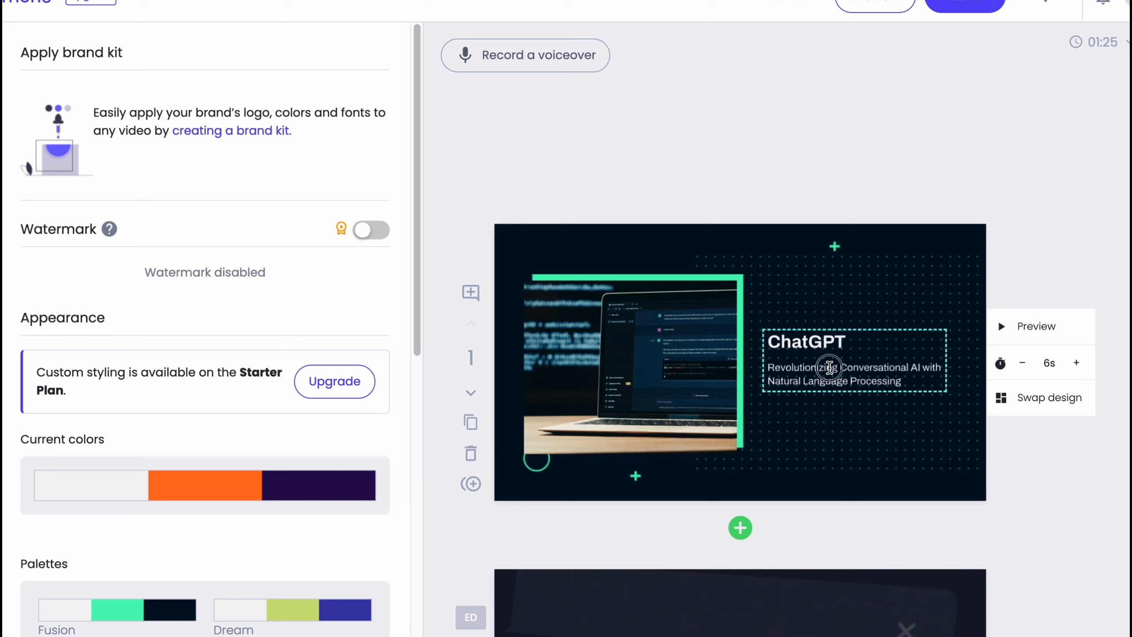
click(822, 342)
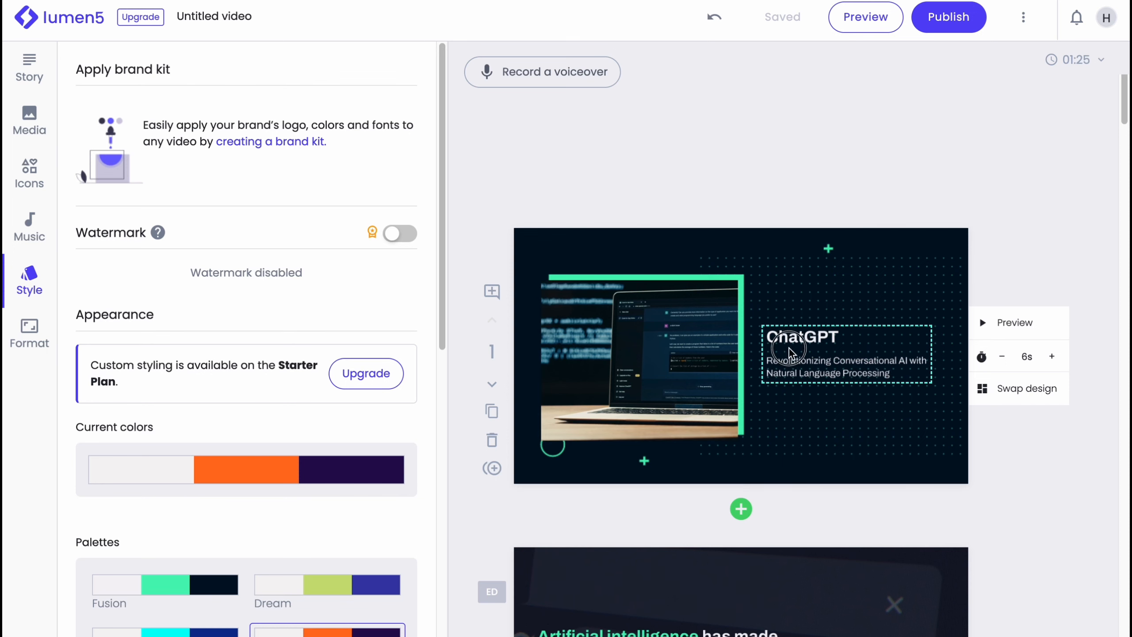
- Shorten the first scene's duration to 3 seconds
scroll(757, 379, down, 3)
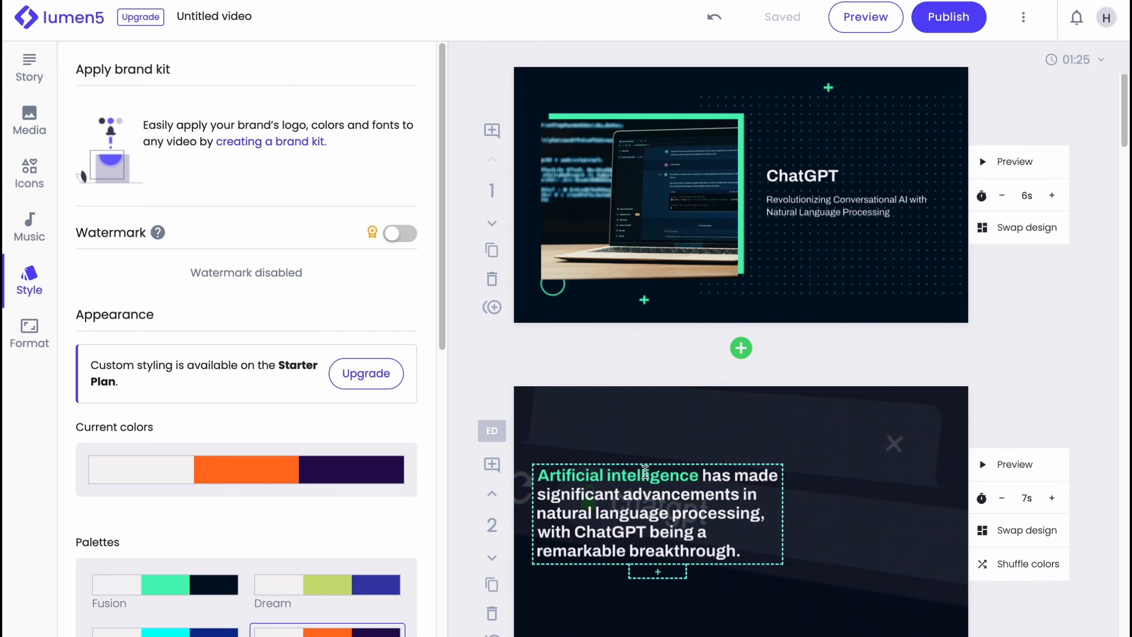
scroll(691, 472, down, 2)
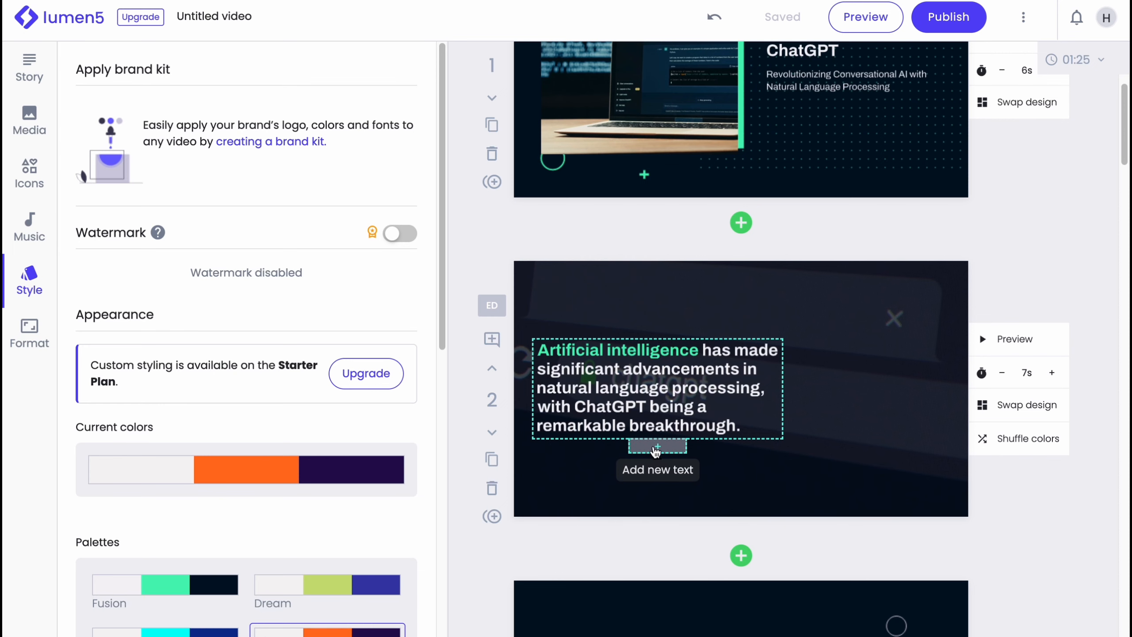
scroll(571, 405, up, 5)
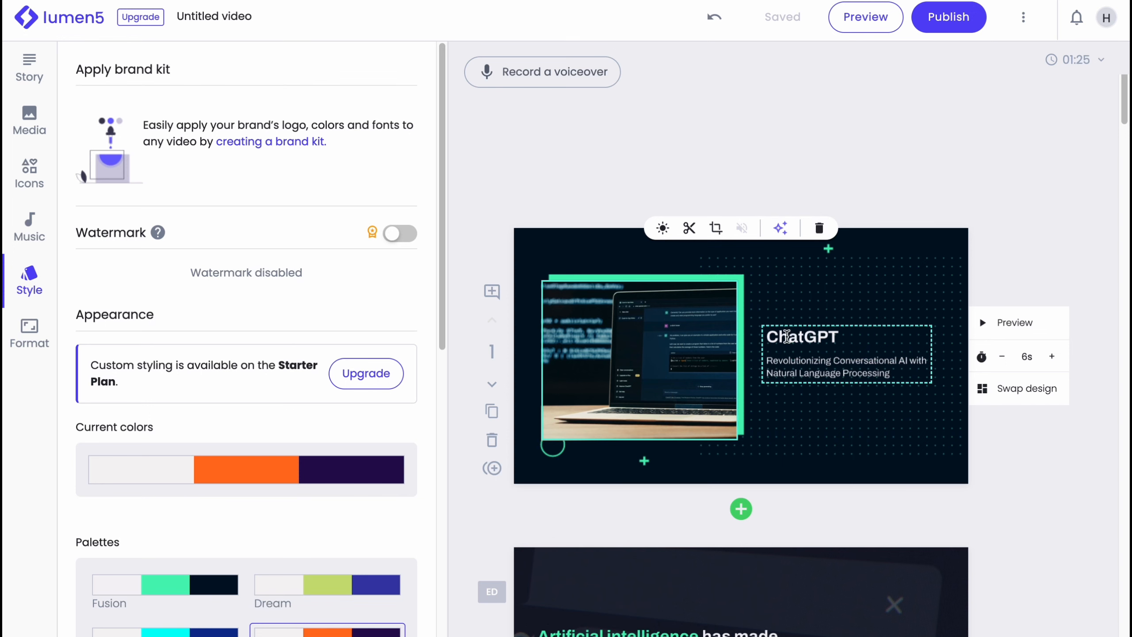
scroll(818, 371, down, 5)
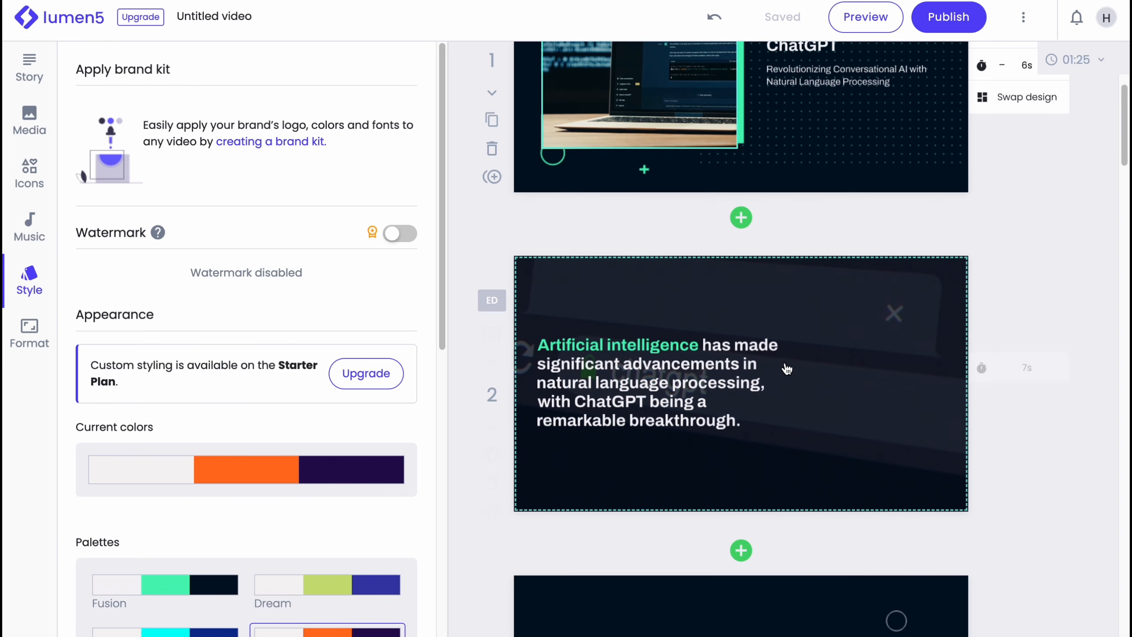
scroll(947, 210, up, 3)
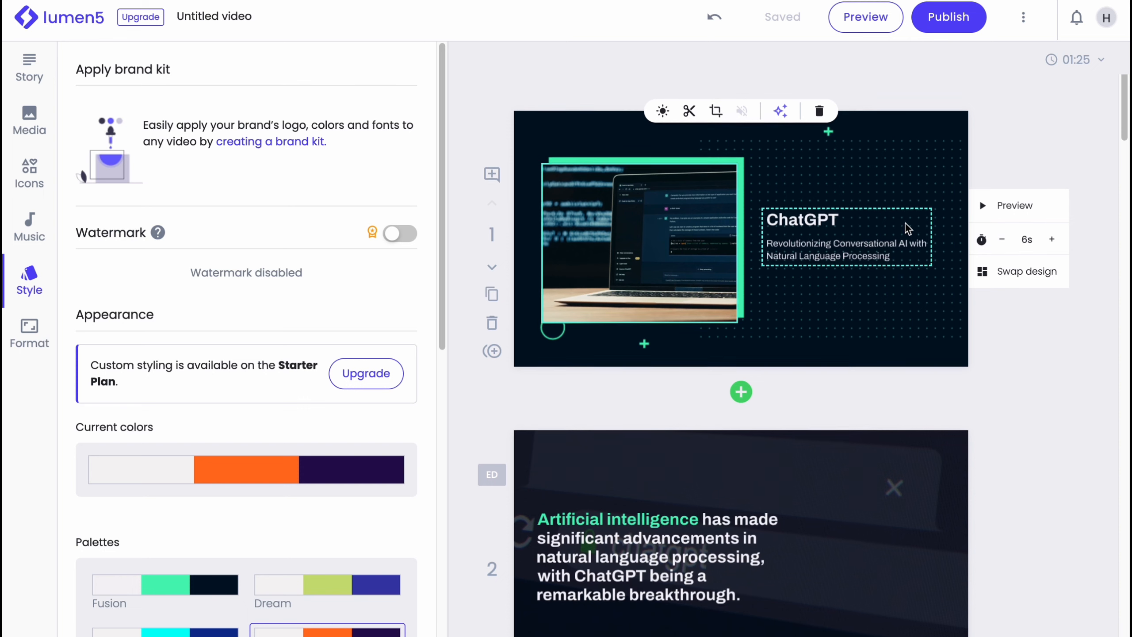
click(1003, 240)
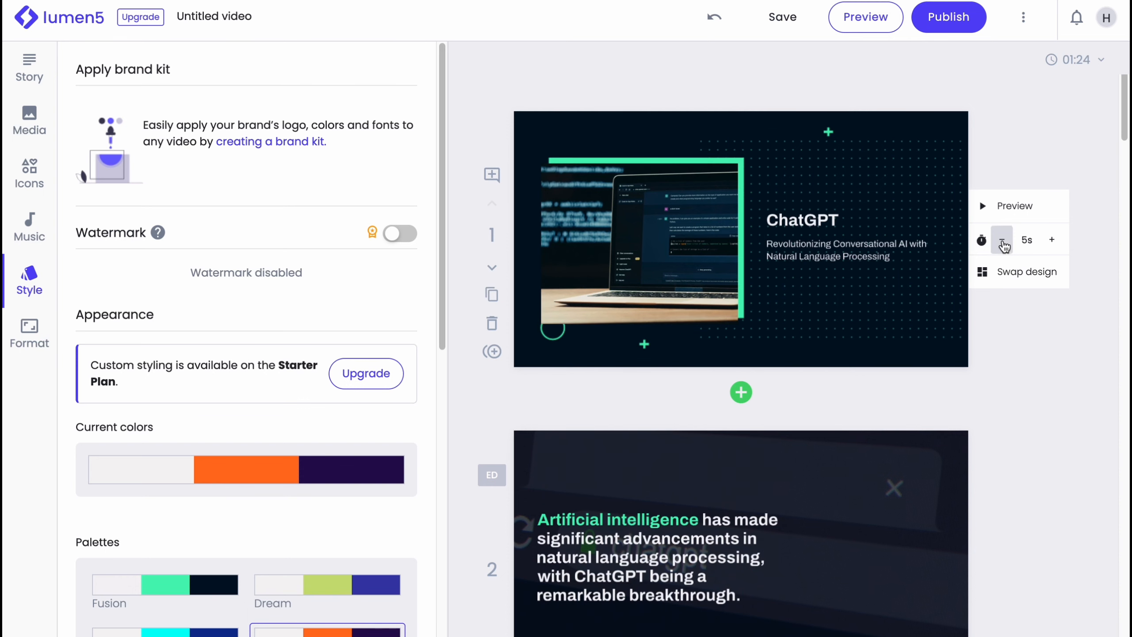
click(1002, 241)
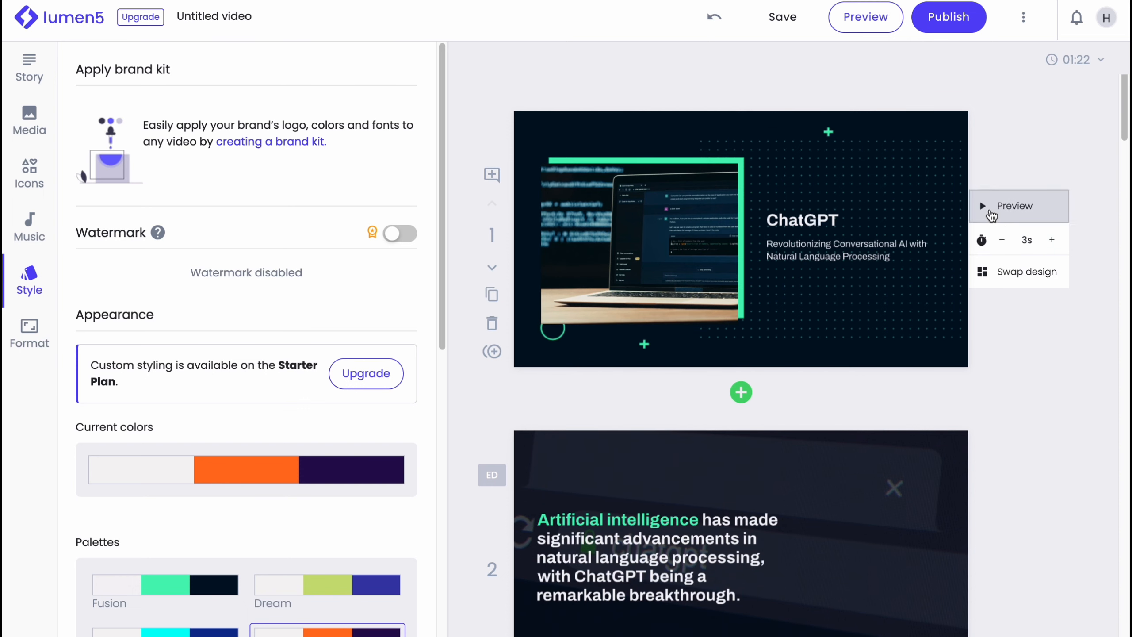
- Preview the first scene and reduce its duration to 2 seconds
click(992, 215)
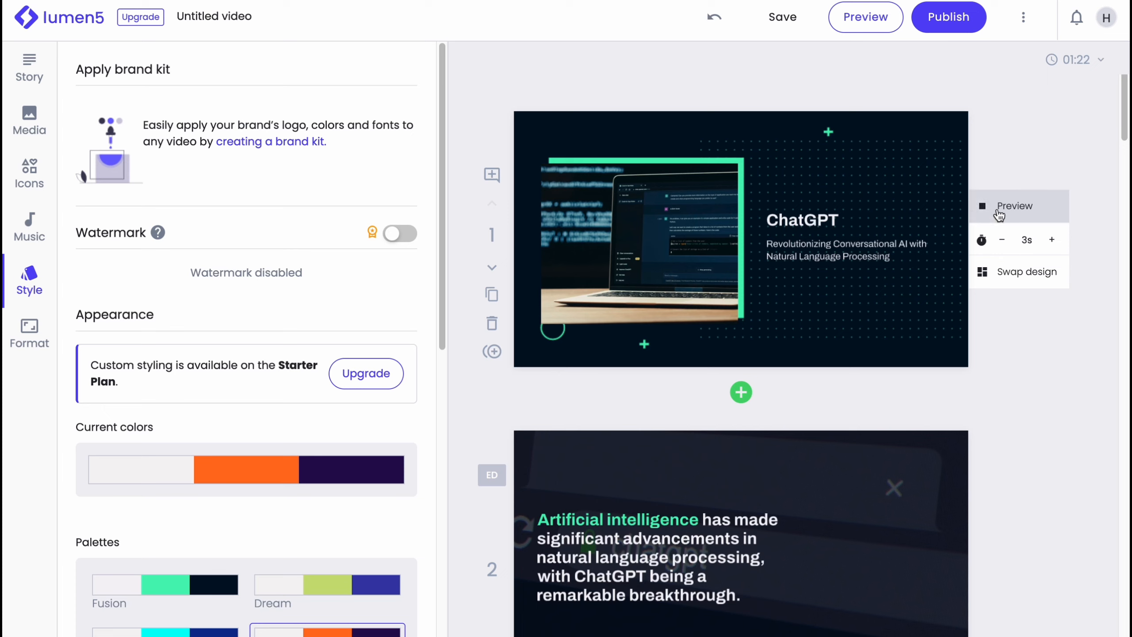
click(984, 210)
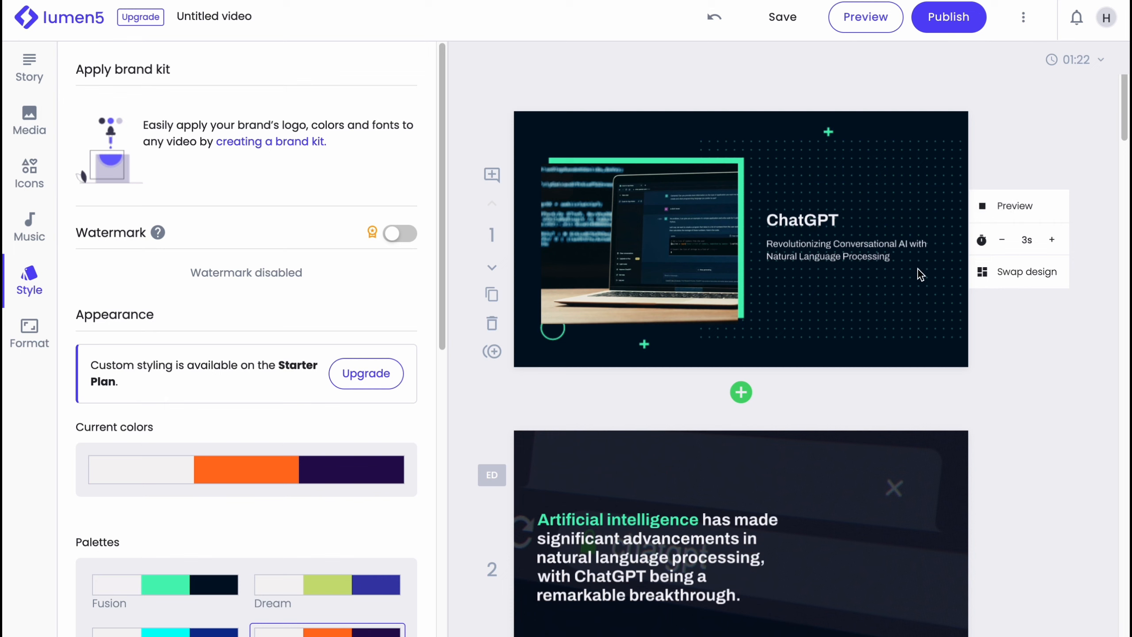
click(1003, 241)
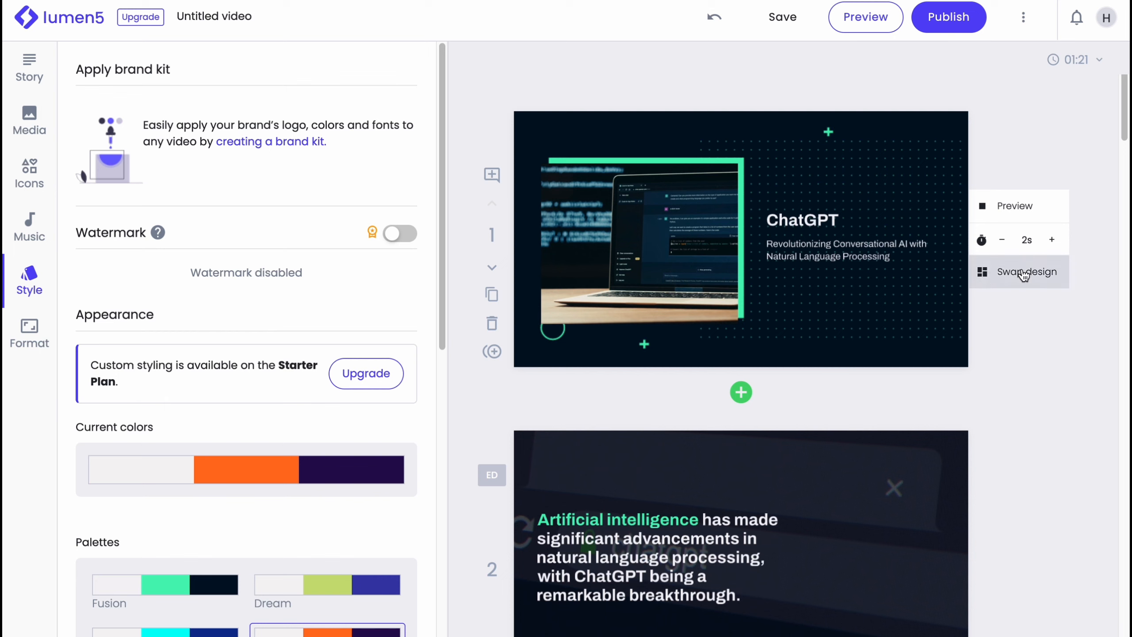
- Swap the first scene to the Title design with a full-frame laptop clip and white text box, and shuffle its colours
click(1006, 271)
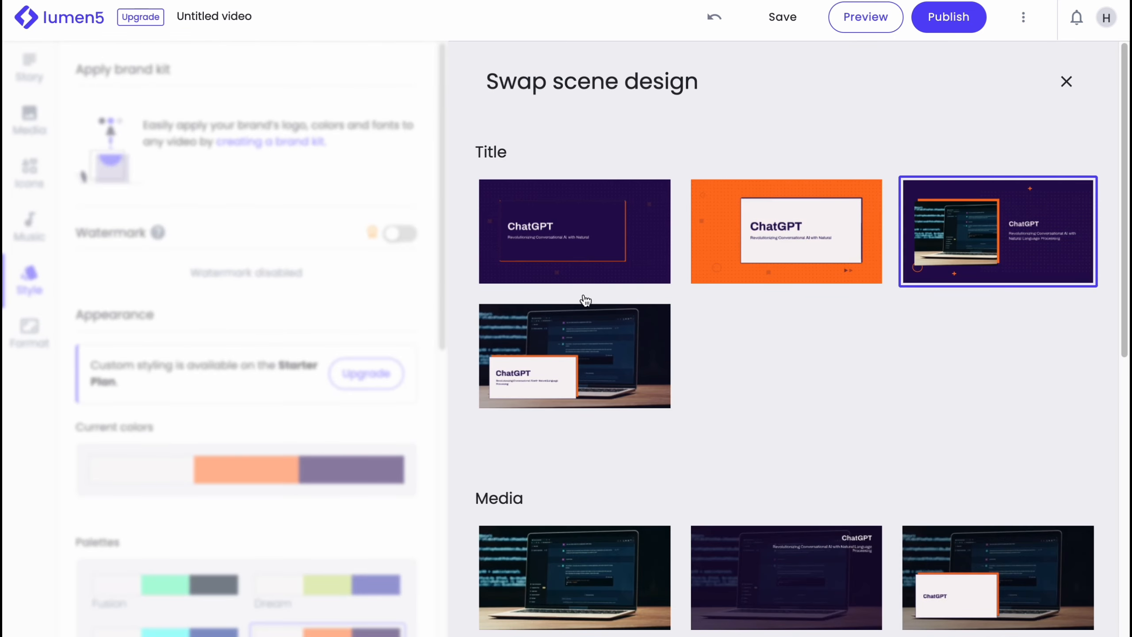
scroll(589, 301, down, 10)
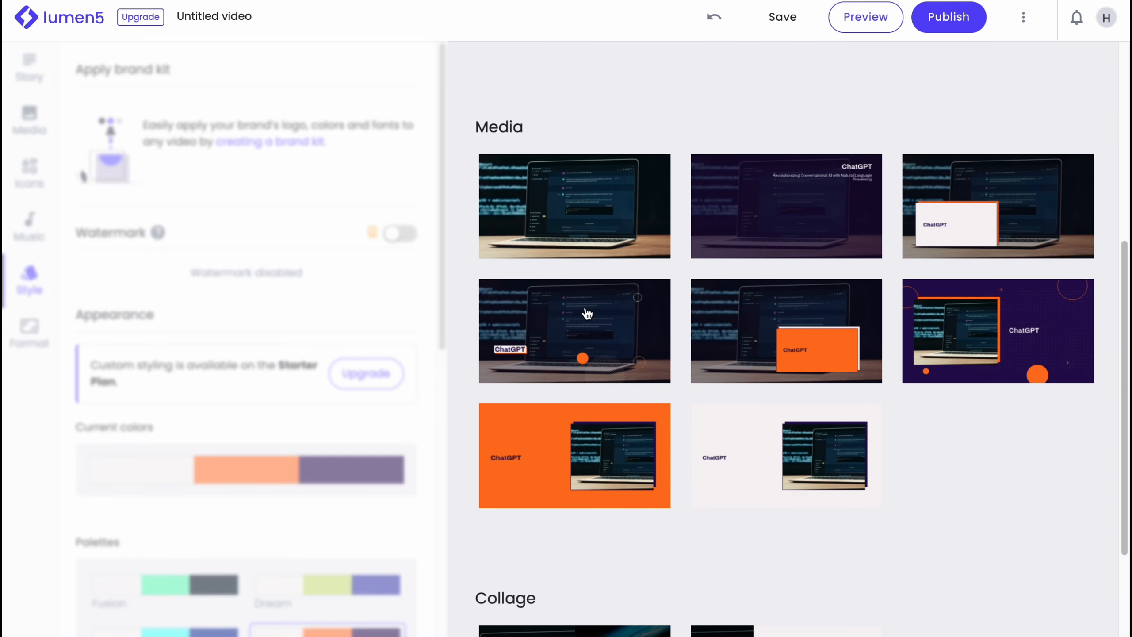
scroll(586, 314, up, 10)
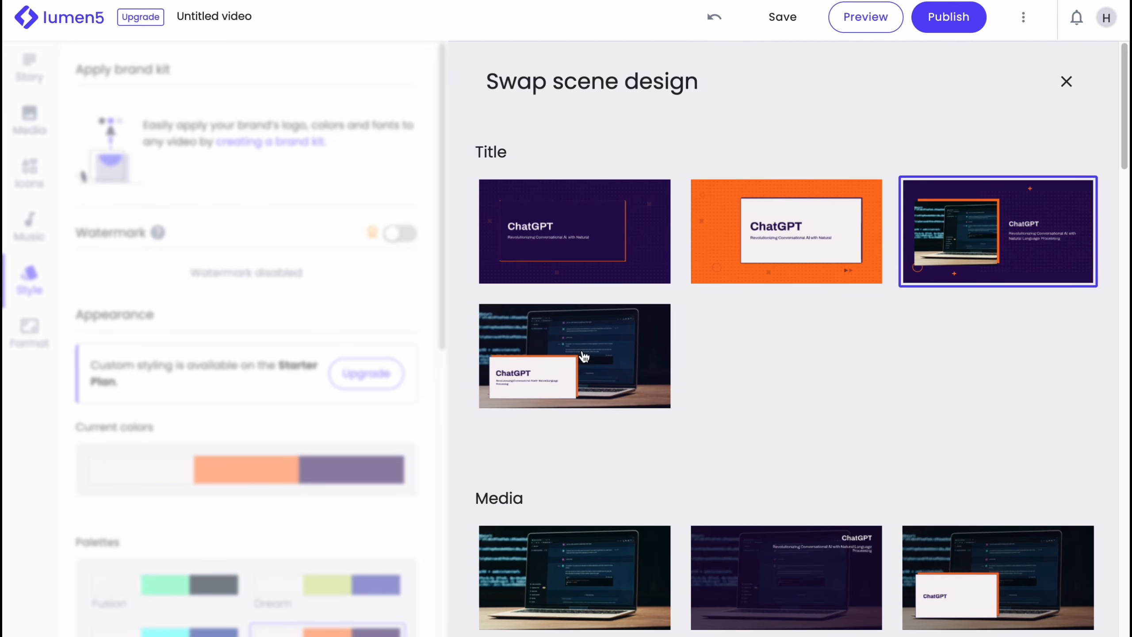
click(548, 356)
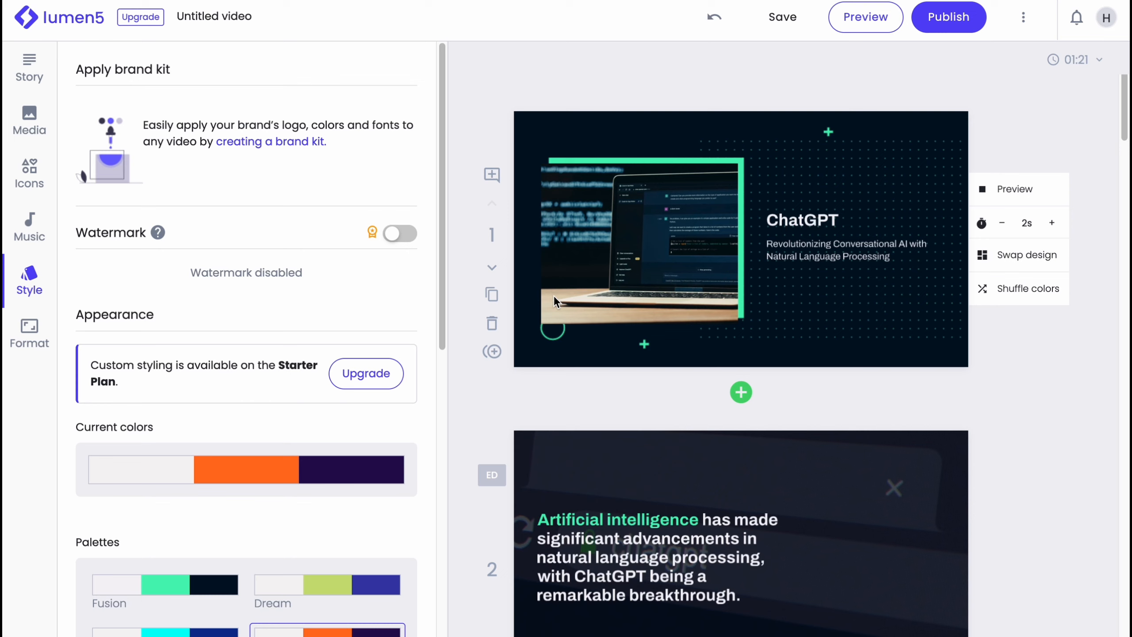
click(1003, 302)
- Review the scenes through scene 8 and look at the other title designs offered for the first scene
scroll(693, 270, down, 10)
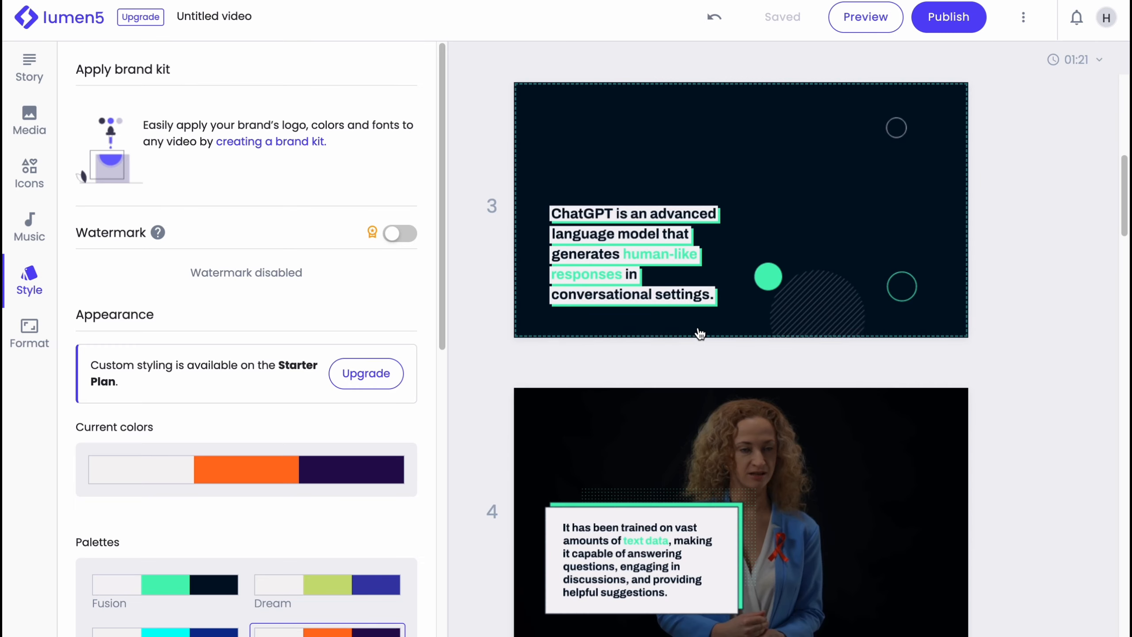
scroll(697, 328, up, 12)
scroll(697, 325, down, 15)
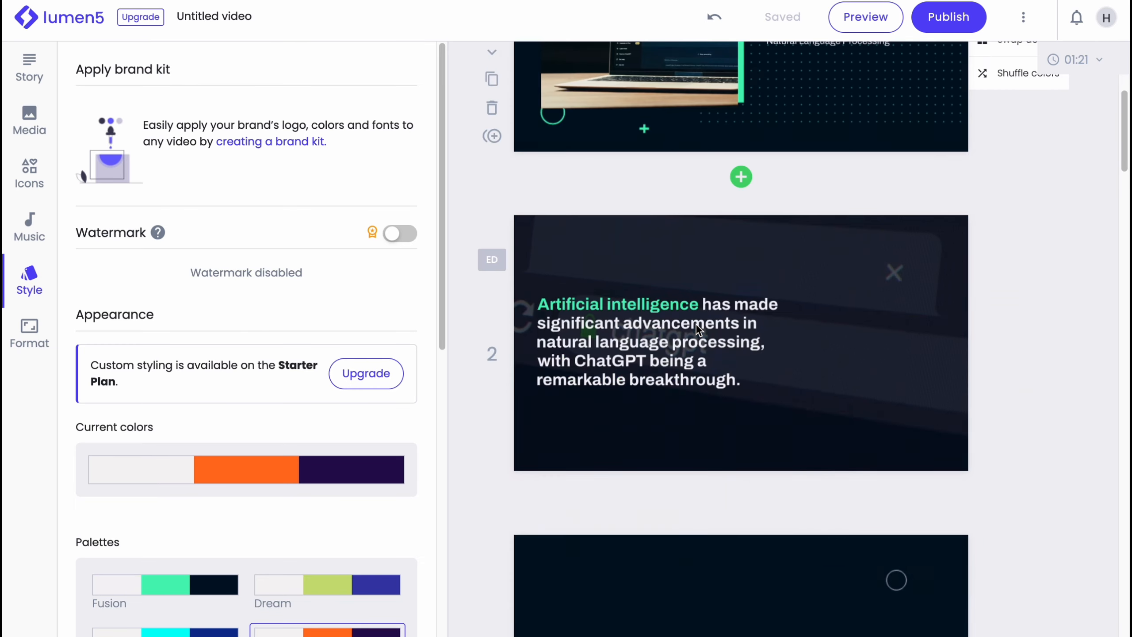
scroll(690, 338, down, 15)
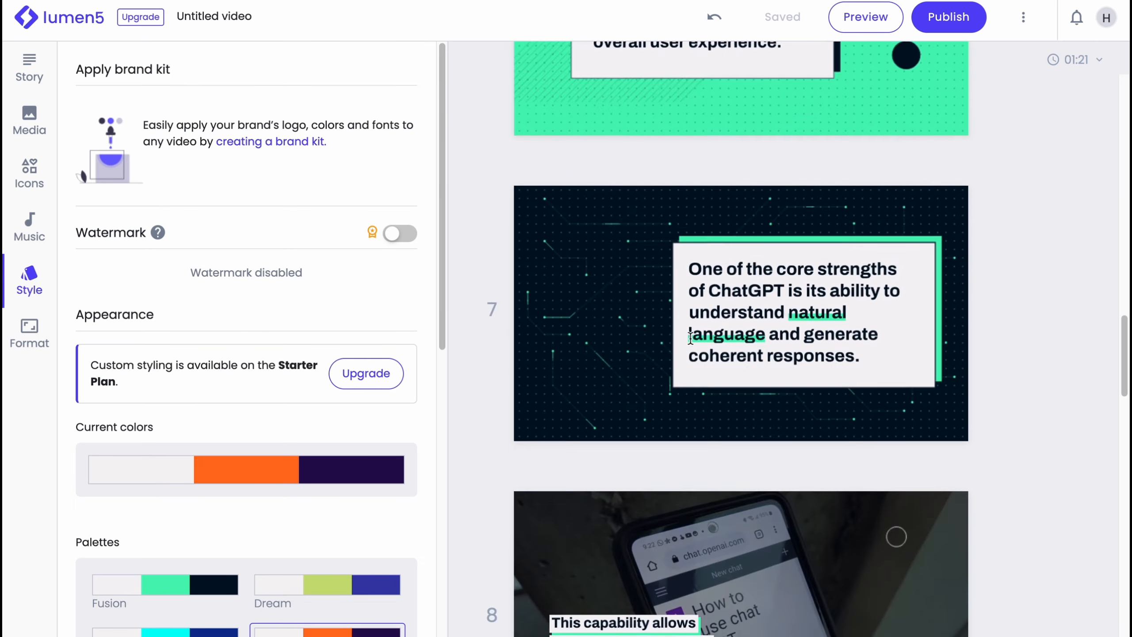
scroll(690, 338, up, 20)
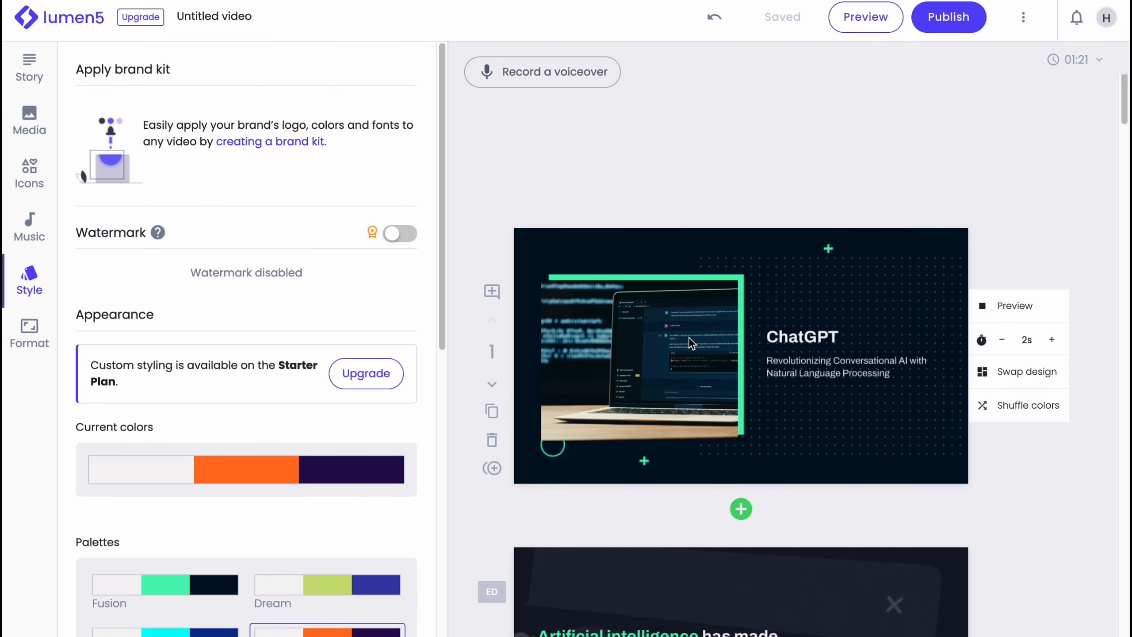
click(1005, 372)
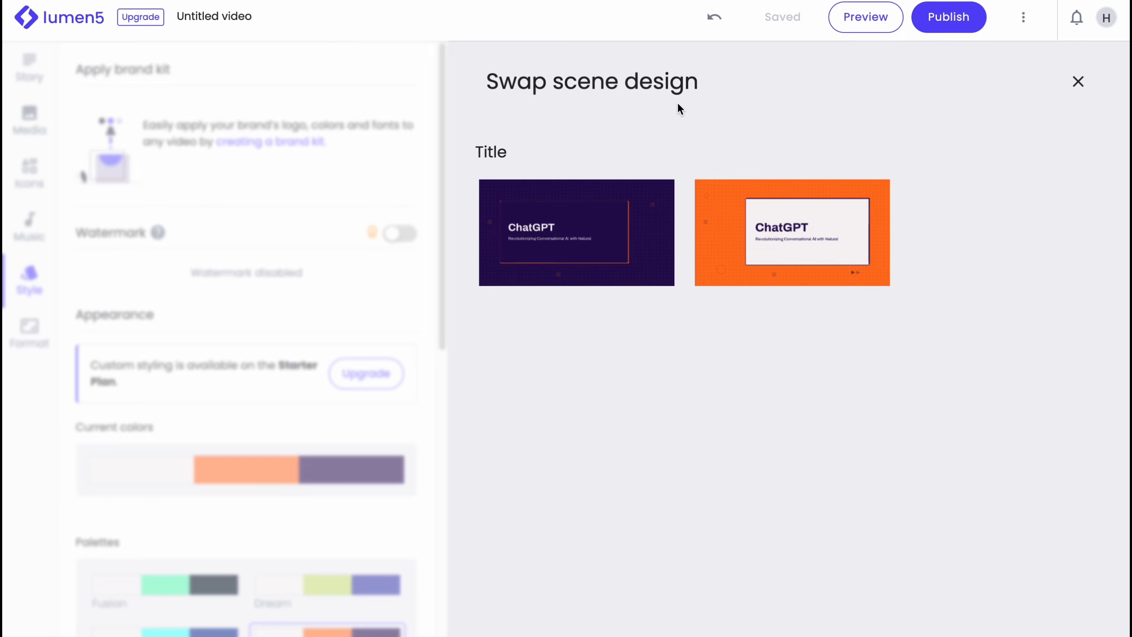
click(1077, 82)
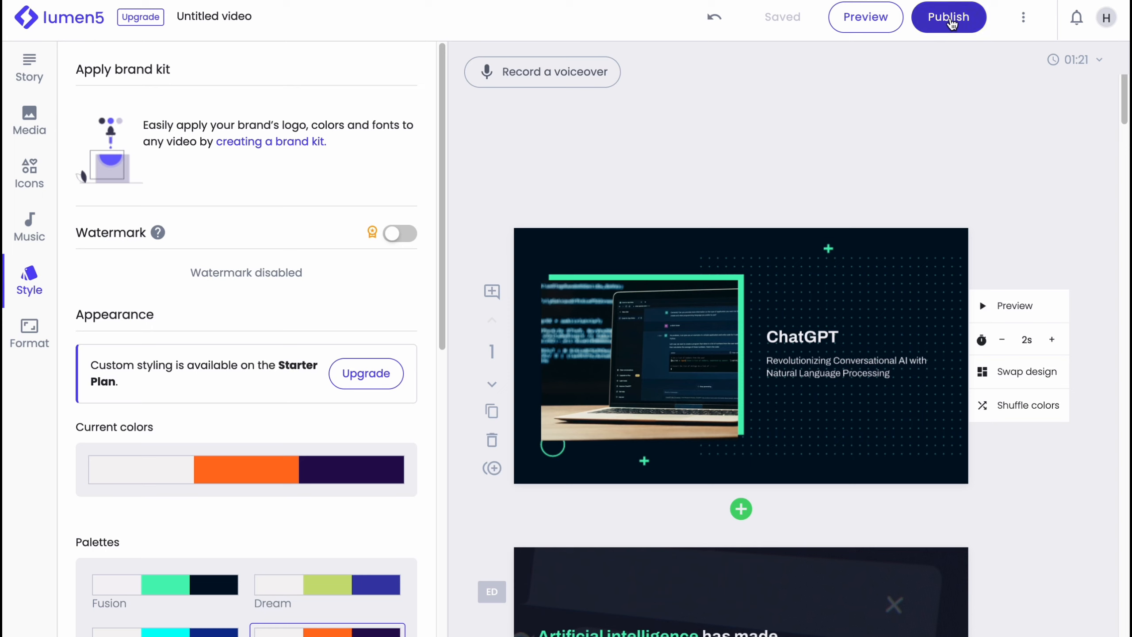
- Publish the video and review its page, including the credit scene and rendering notices and the download and sharing options
click(951, 22)
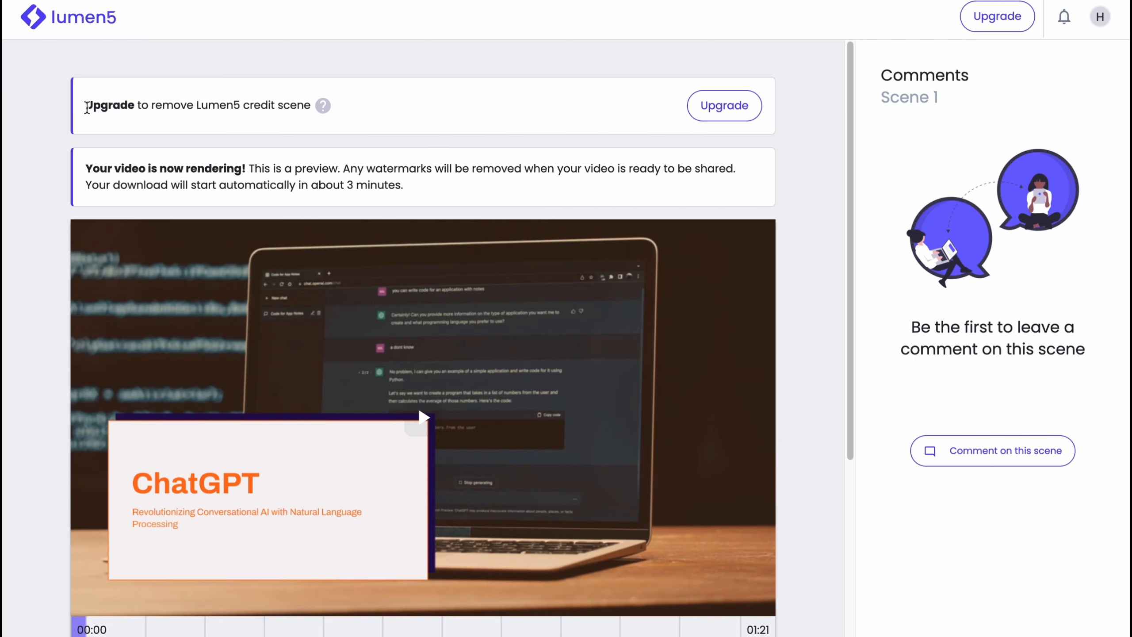
drag(87, 107, 314, 107)
scroll(335, 140, down, 5)
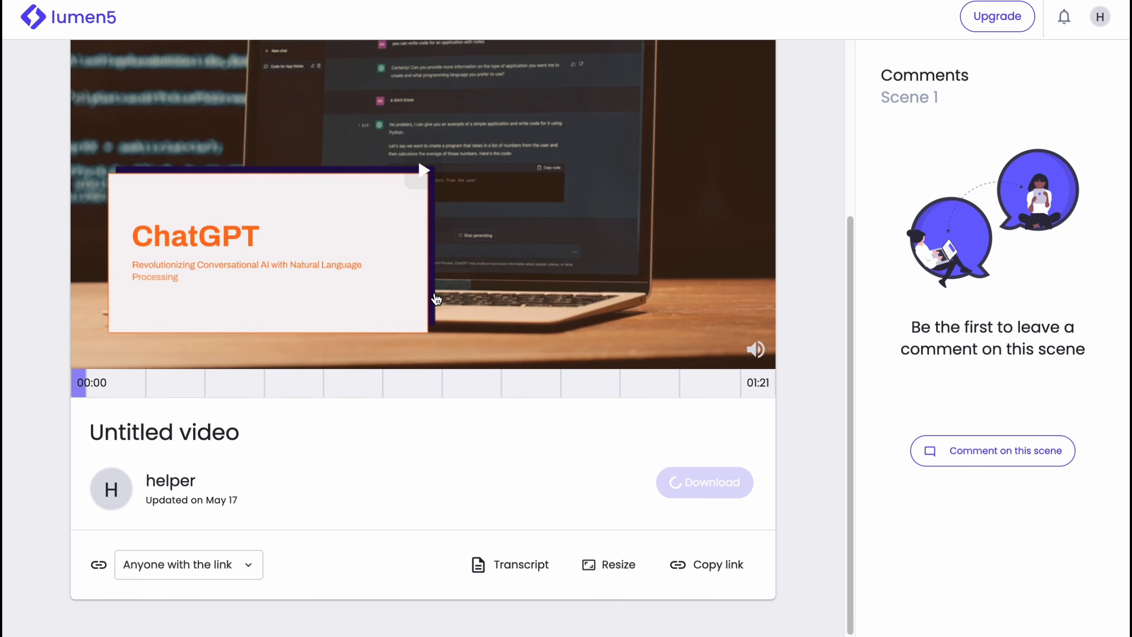
scroll(434, 295, up, 5)
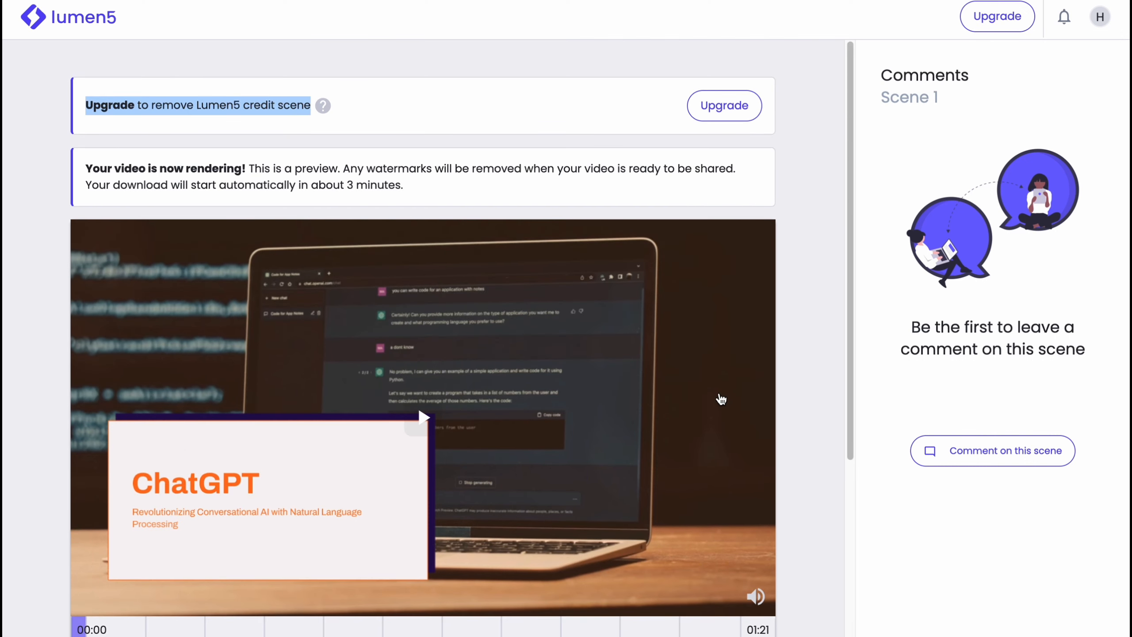
drag(86, 169, 354, 166)
drag(511, 182, 538, 171)
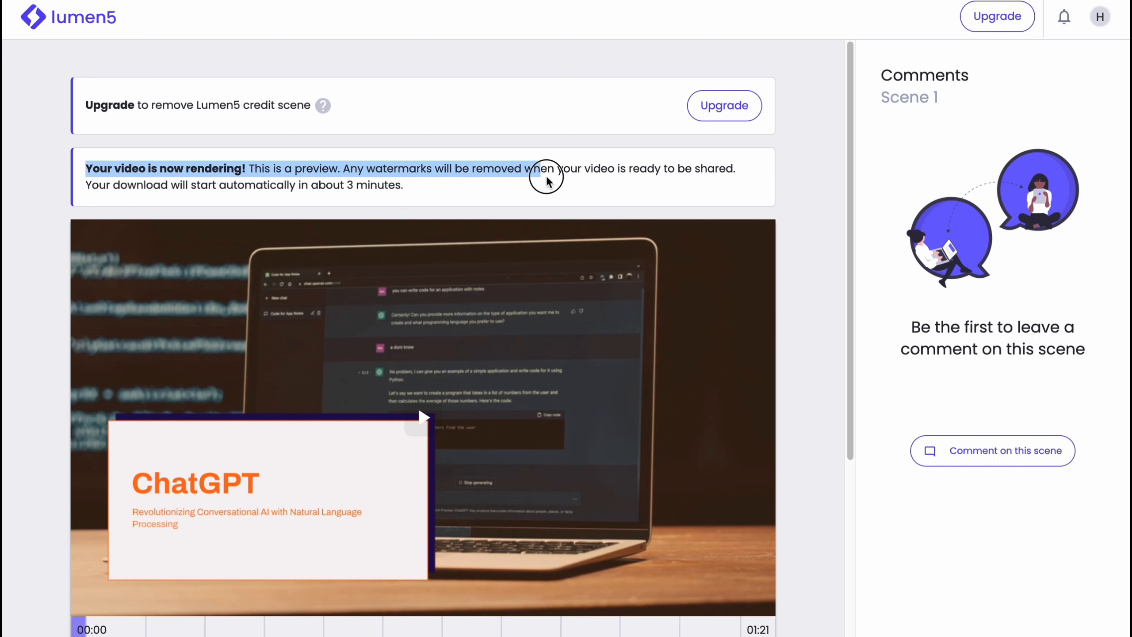
- Compare the Basic, Starter, Professional and Enterprise plans under yearly and monthly billing on the Lumen5 pricing page, and leave the published video's page
scroll(613, 247, down, 5)
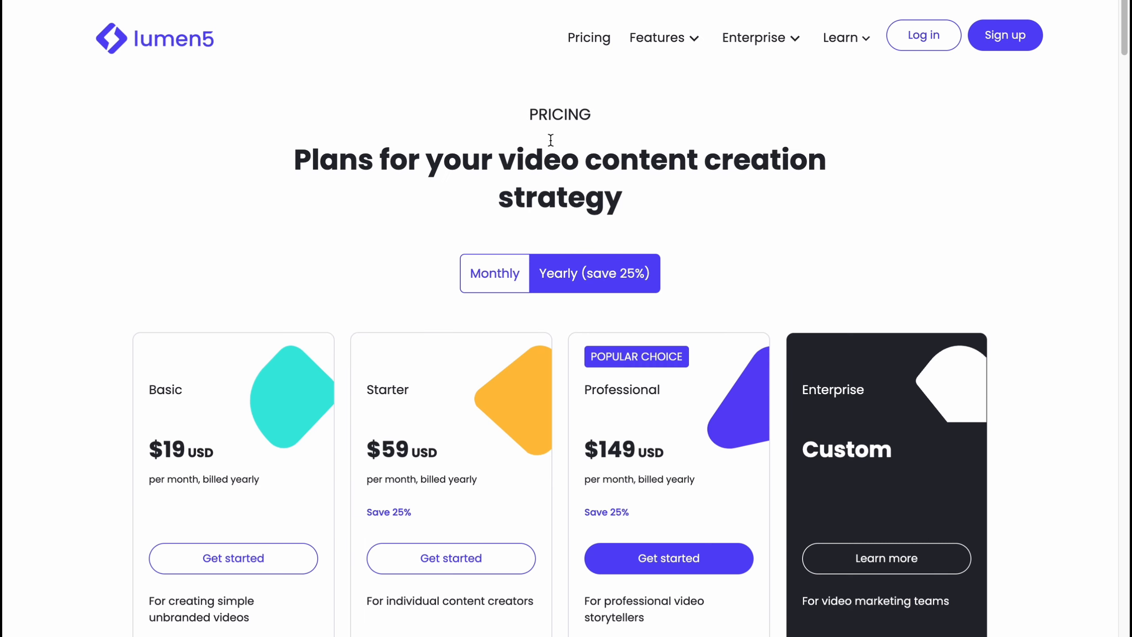
scroll(551, 139, down, 3)
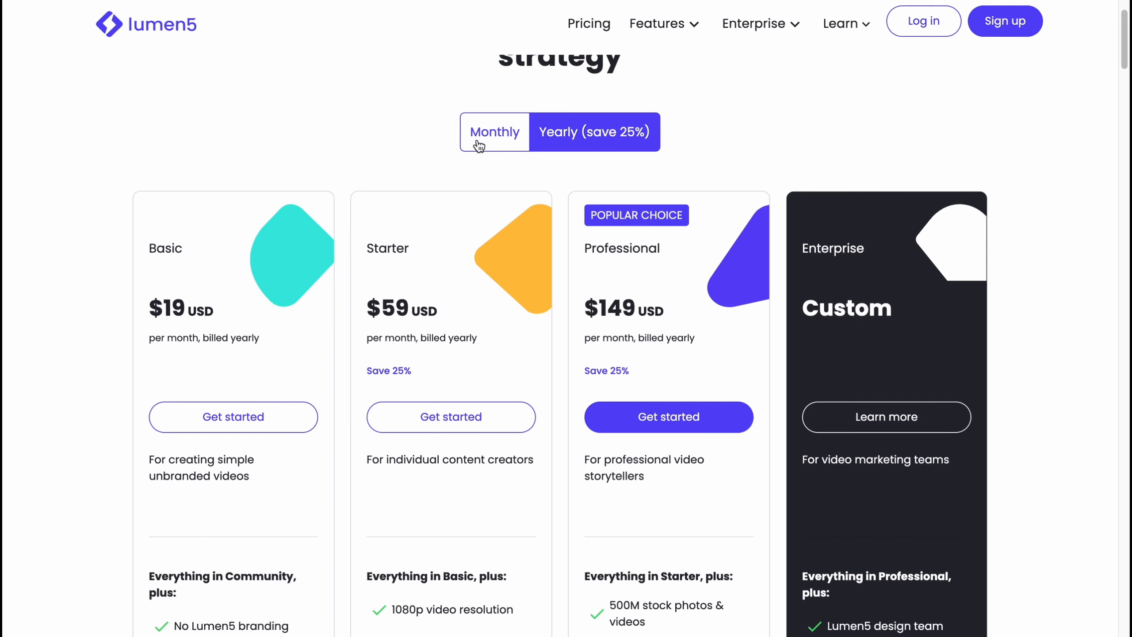
double_click(163, 265)
double_click(450, 251)
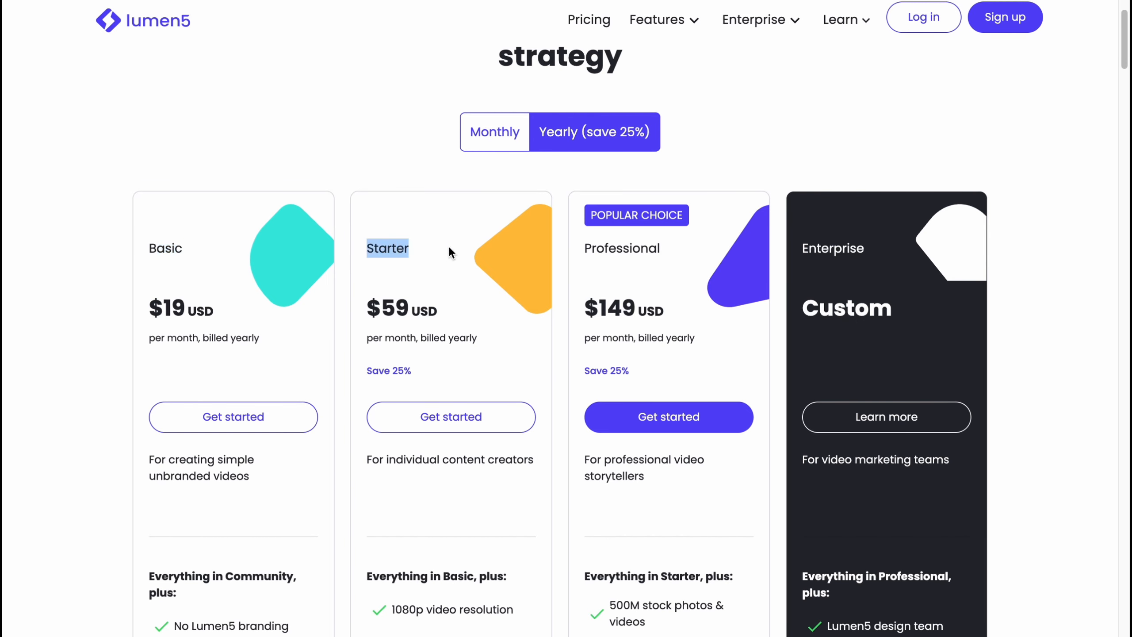
drag(616, 249, 661, 250)
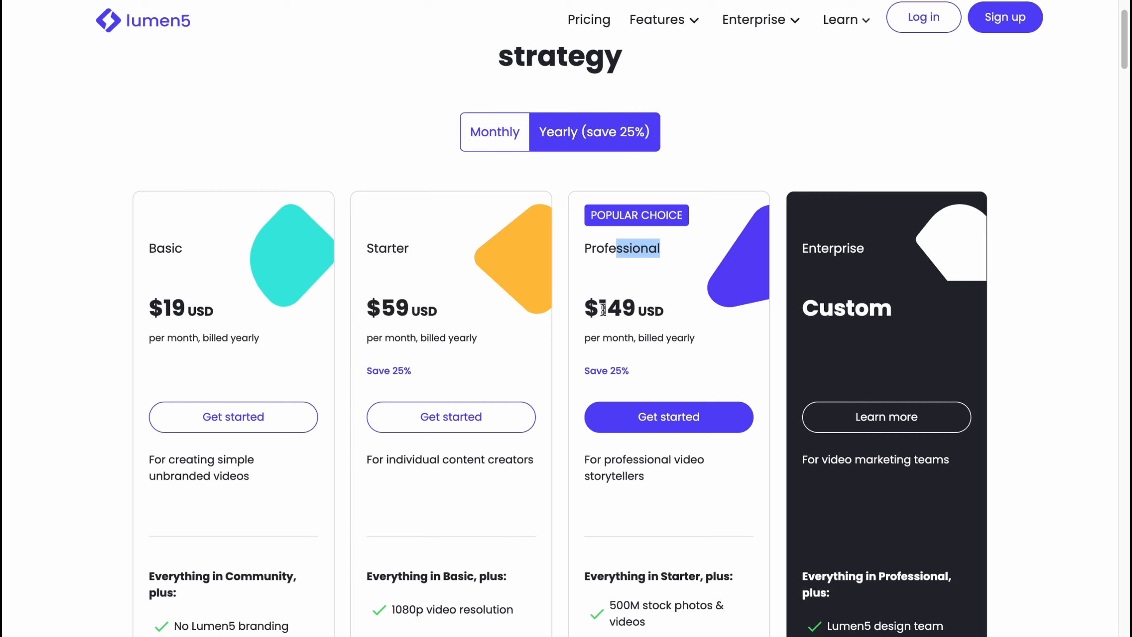
click(509, 150)
click(607, 130)
click(479, 136)
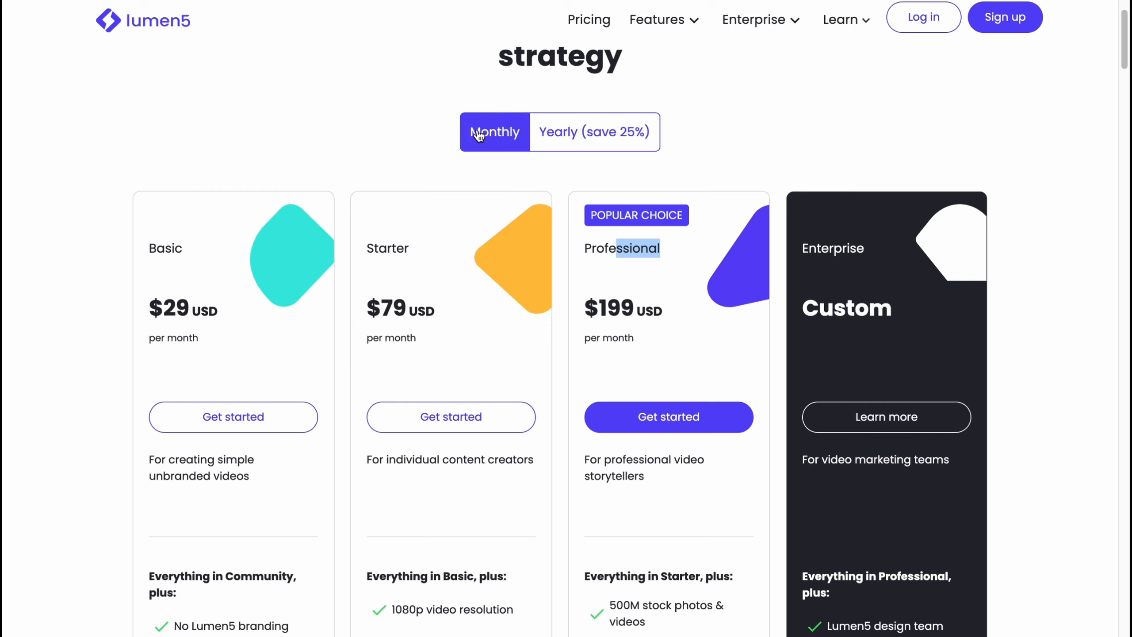
scroll(553, 267, down, 10)
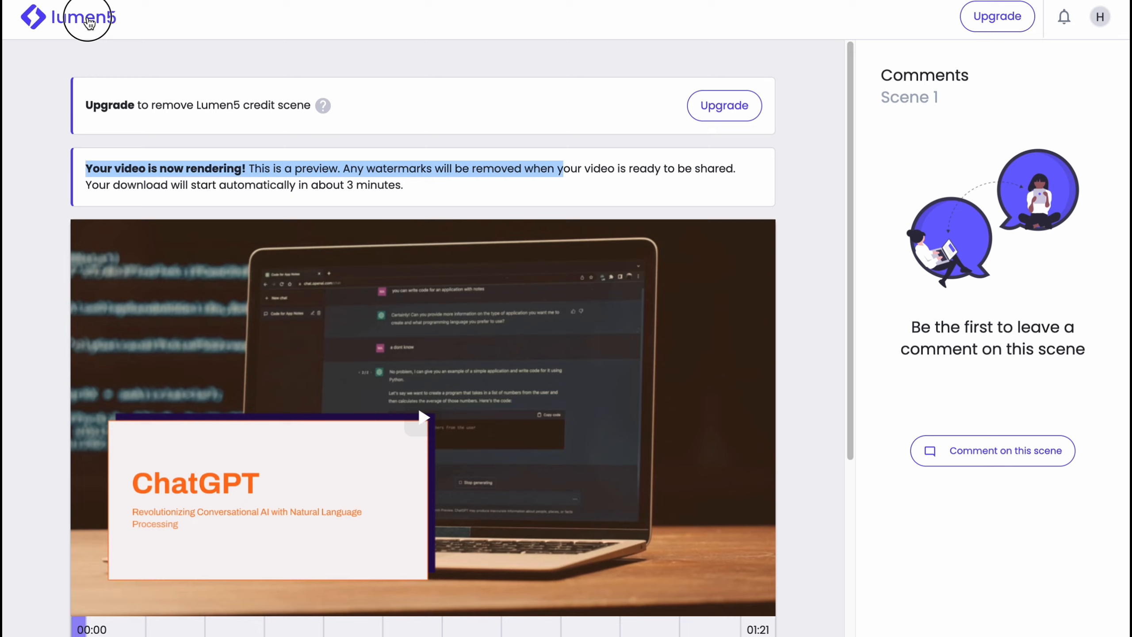
click(89, 21)
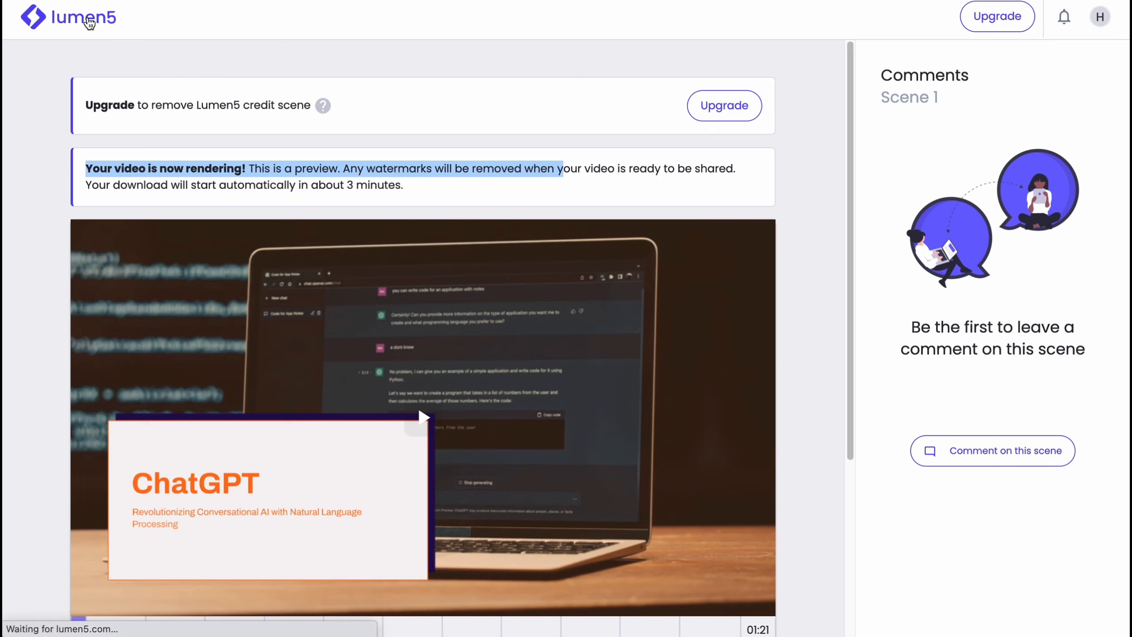